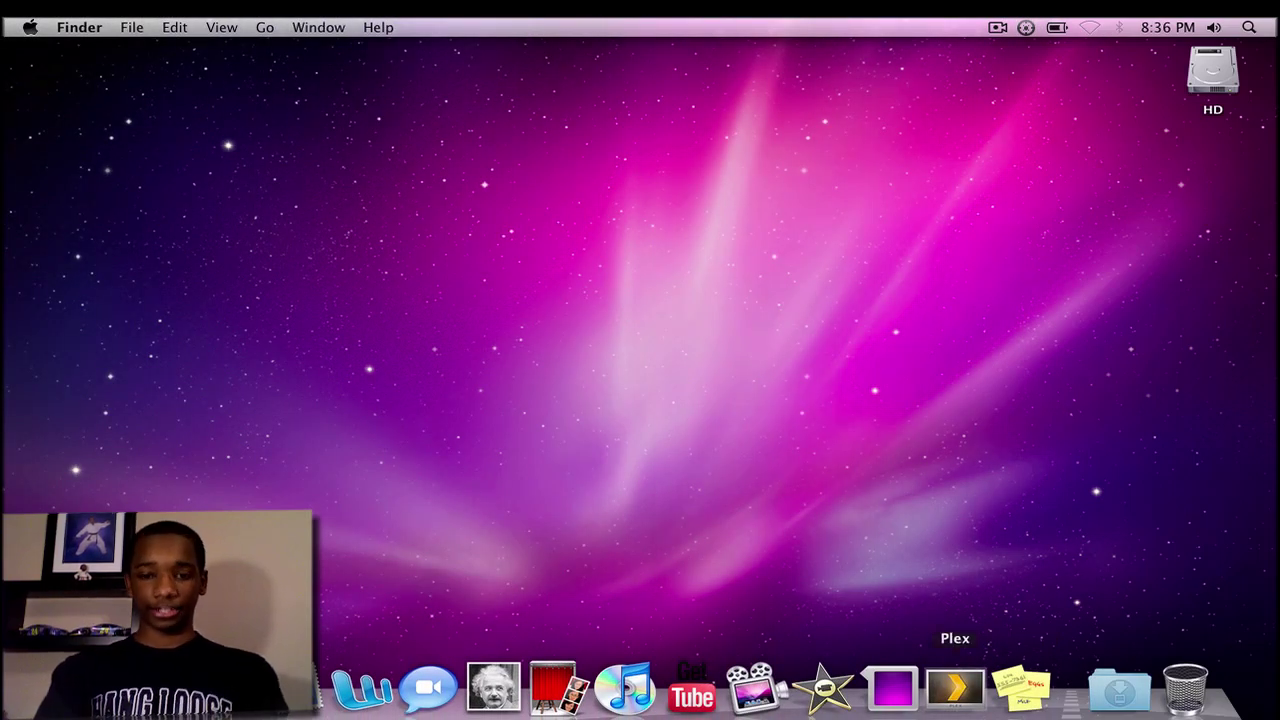
Step: Launch Plex from the Dock, bringing up the Candelair remote driver prompt
click(955, 688)
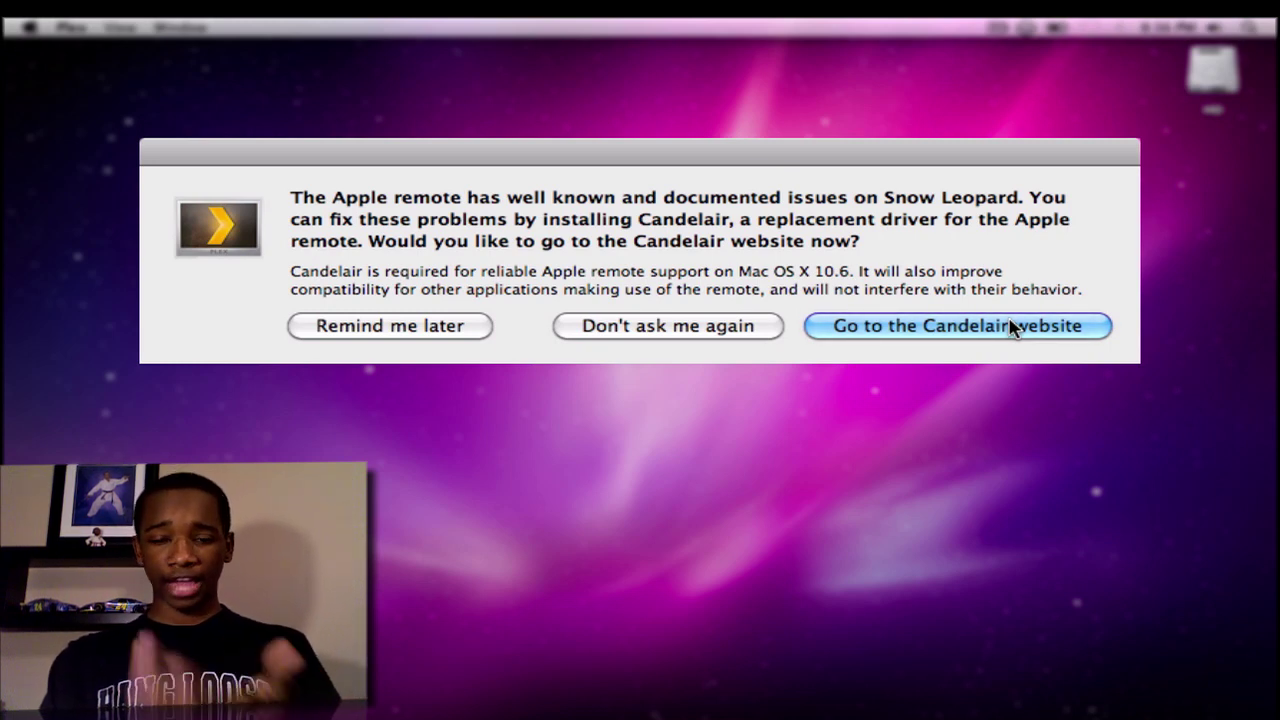
Step: Postpone the Candelair prompt and browse the Videos sources from JOOST to YOUTUBE
click(475, 318)
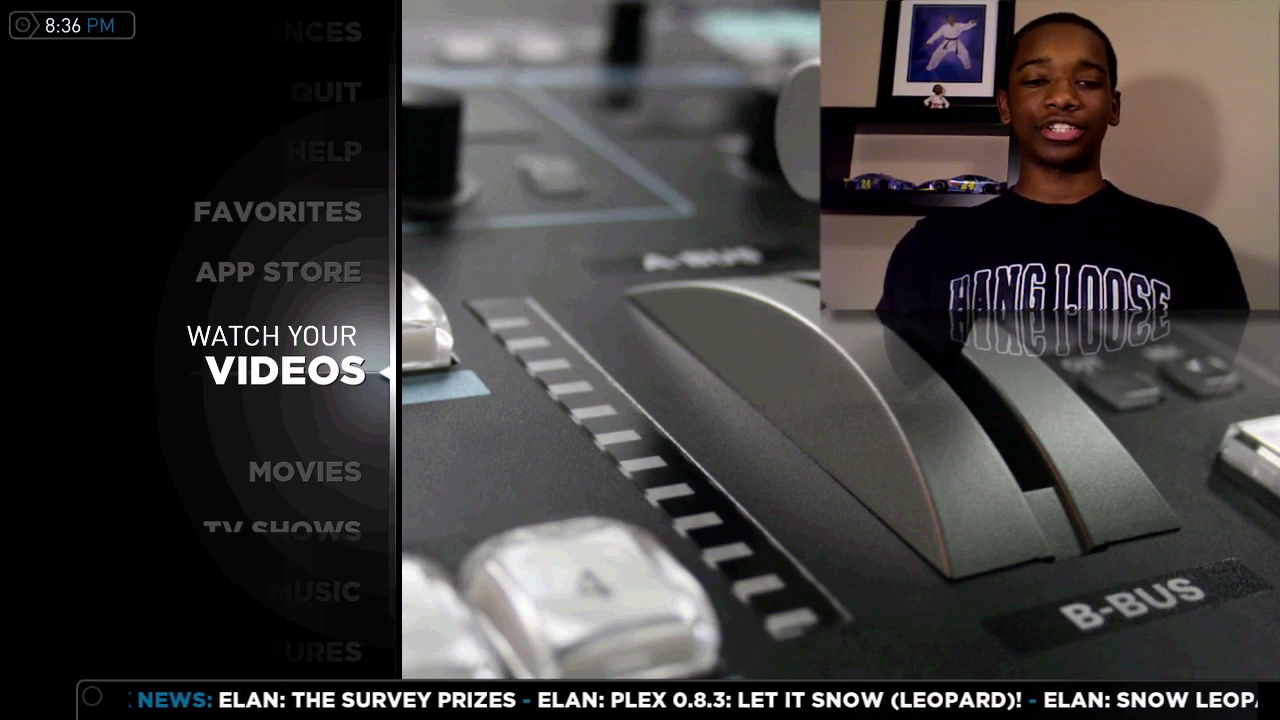
key(Down)
key(Up)
key(Down)
key(Down)
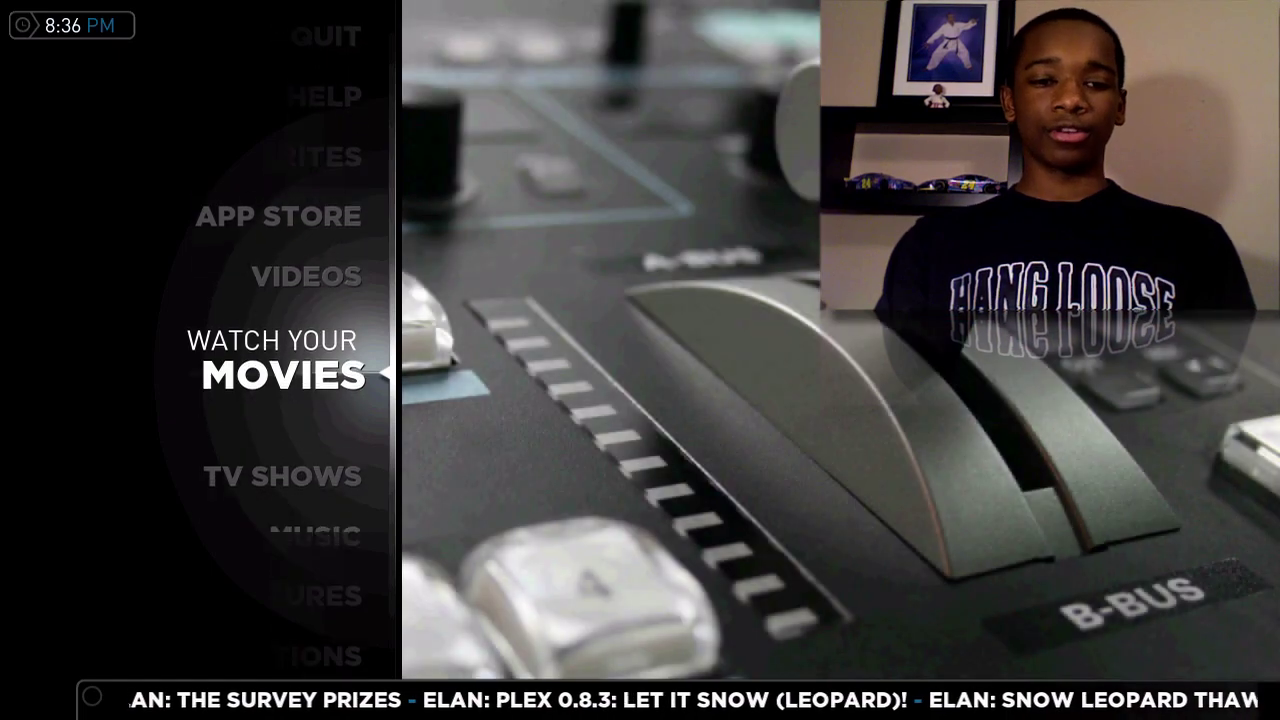
key(Up)
key(Up)
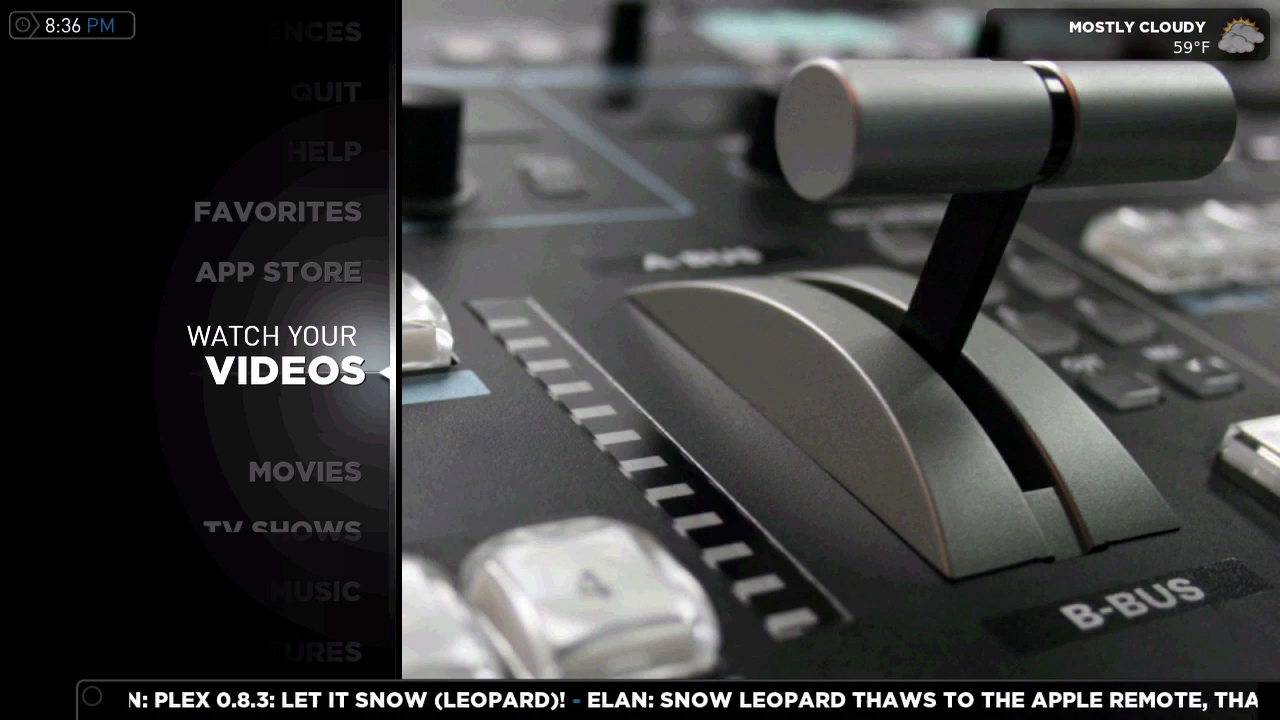
key(Return)
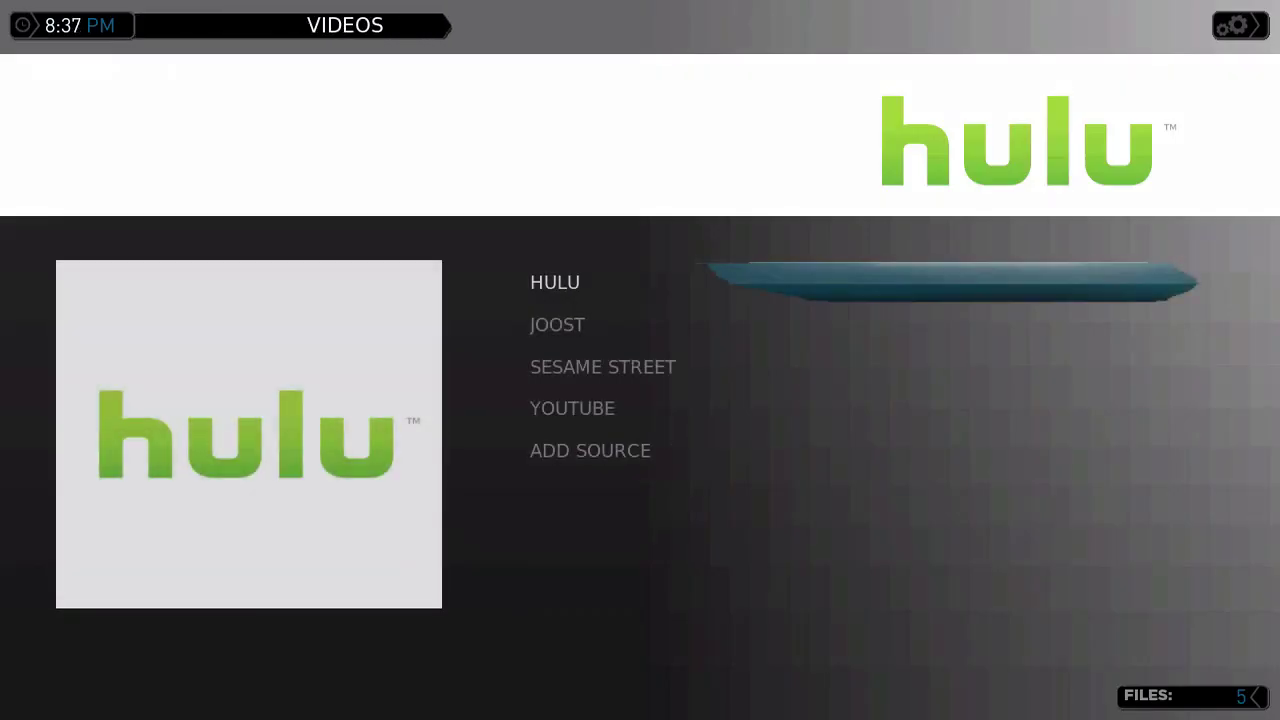
key(Down)
key(Down)
key(Down)
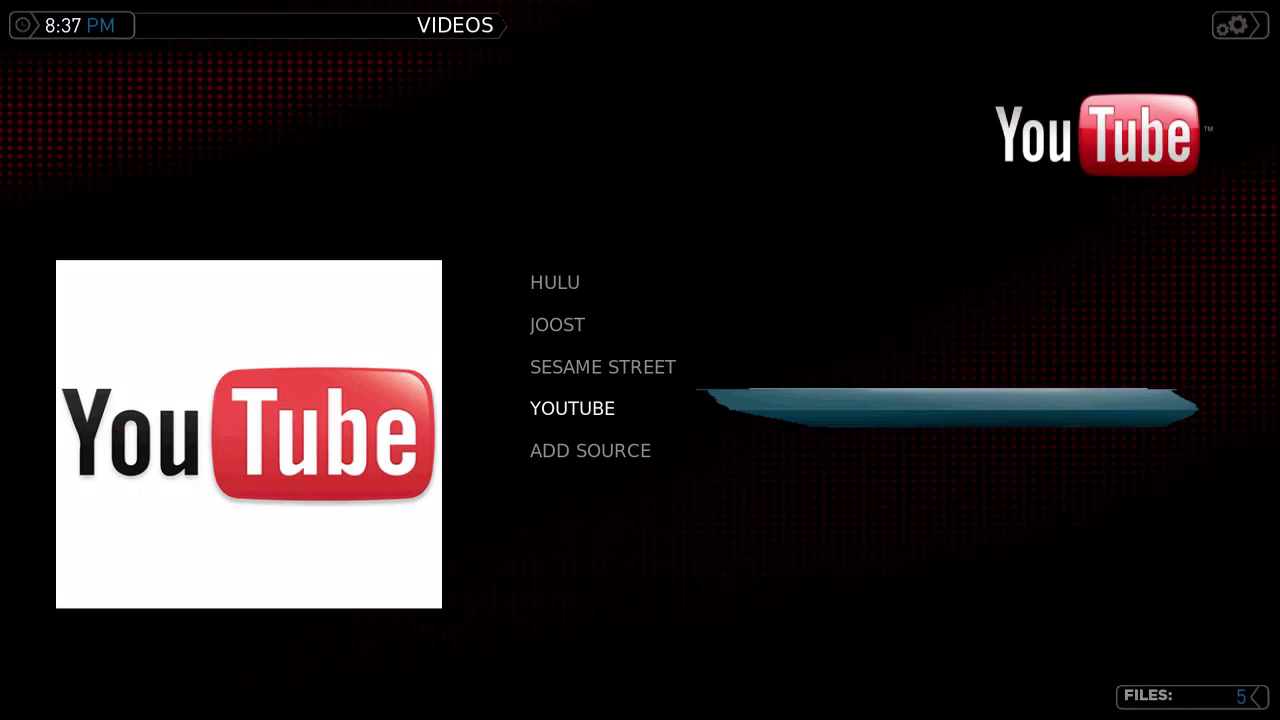
key(Up)
key(Up)
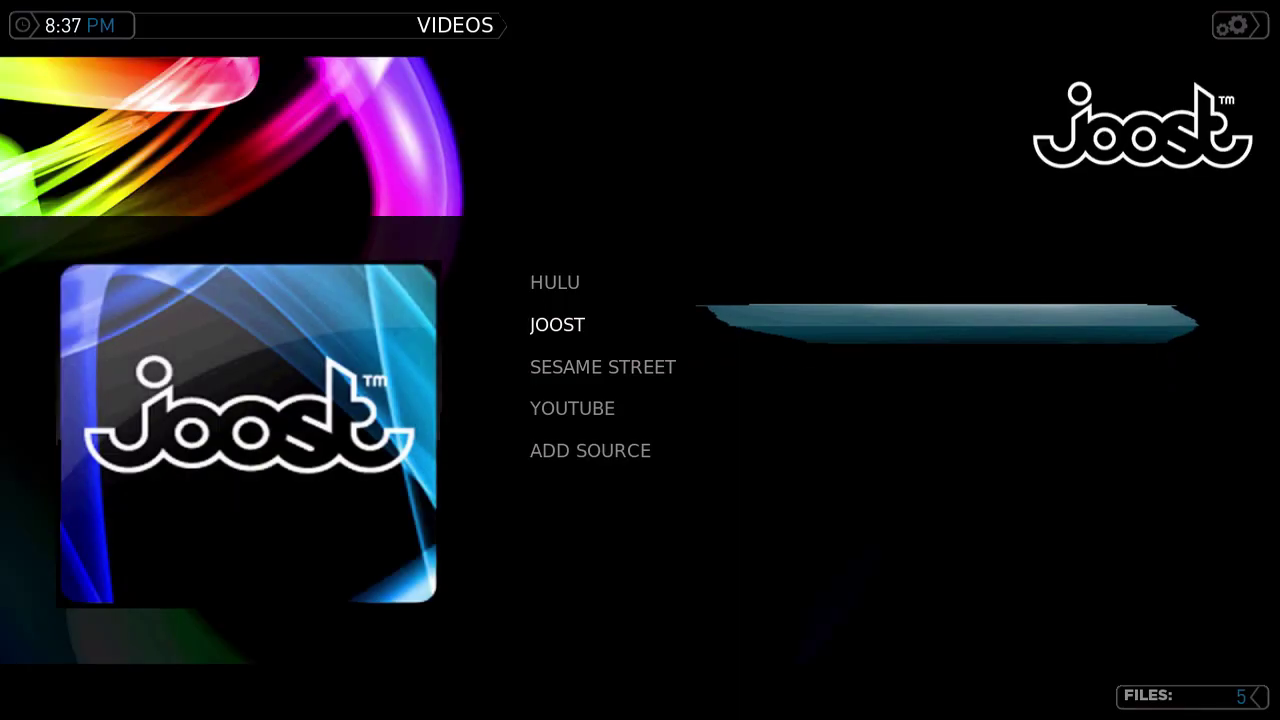
key(Escape)
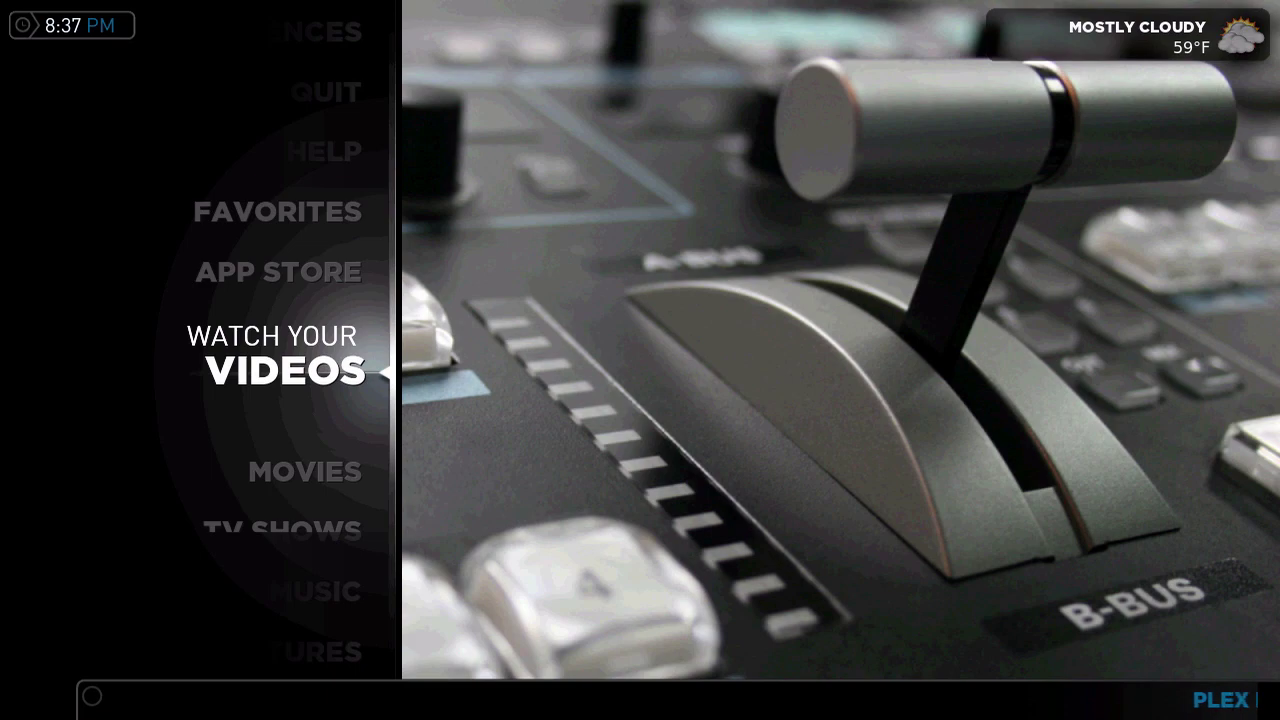
Step: Look through the Music options panel, including Music Videos, then move down to Pictures
key(Down)
key(Down)
key(Down)
key(Up)
key(Up)
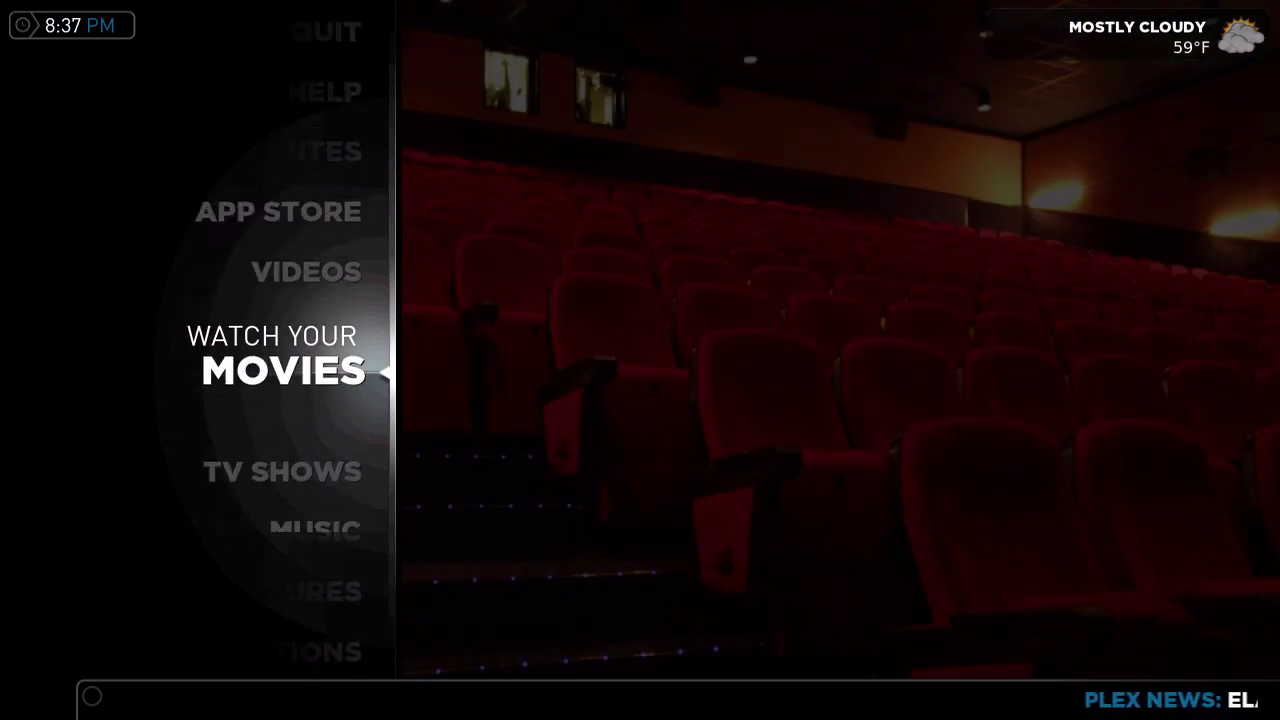
key(Down)
key(Down)
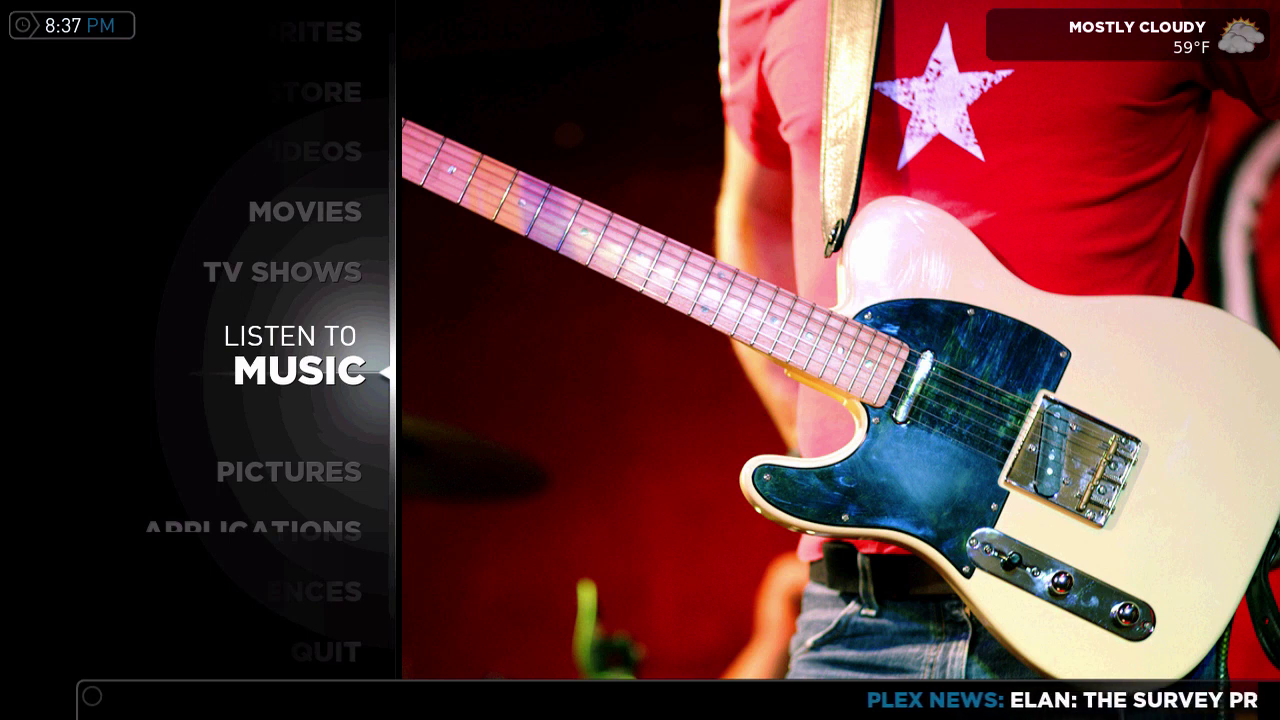
key(Right)
key(Down)
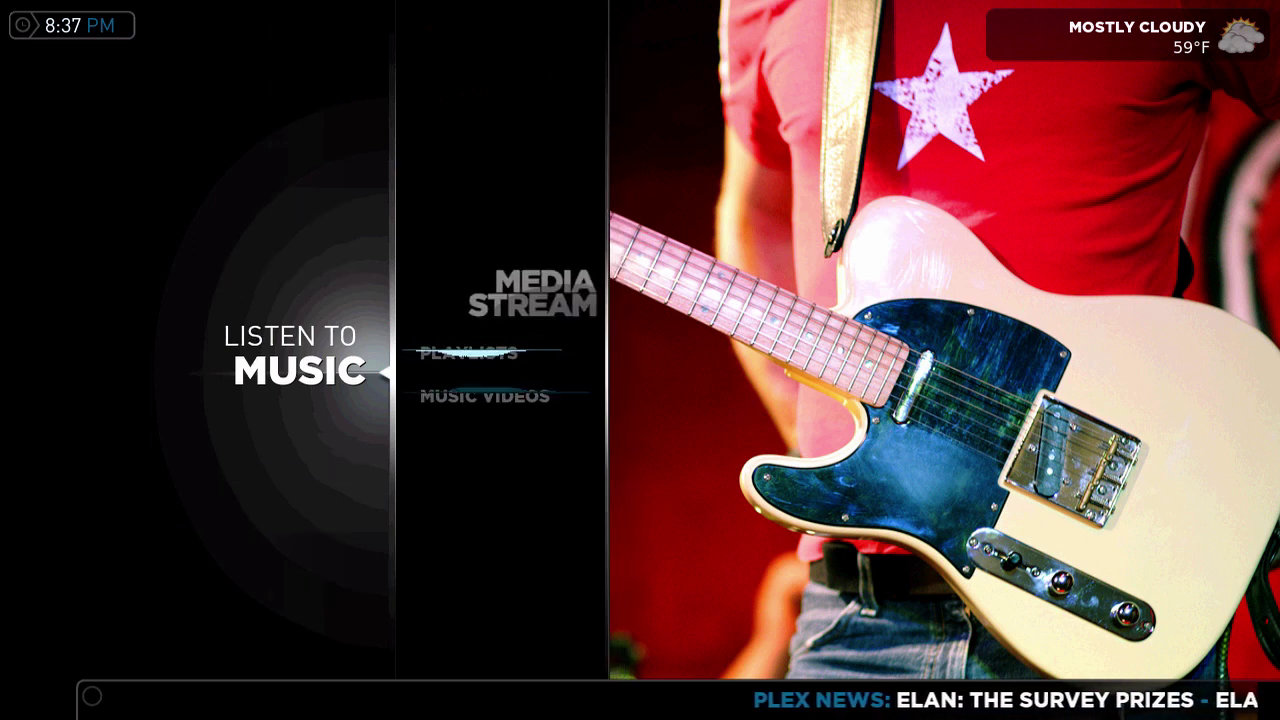
key(Left)
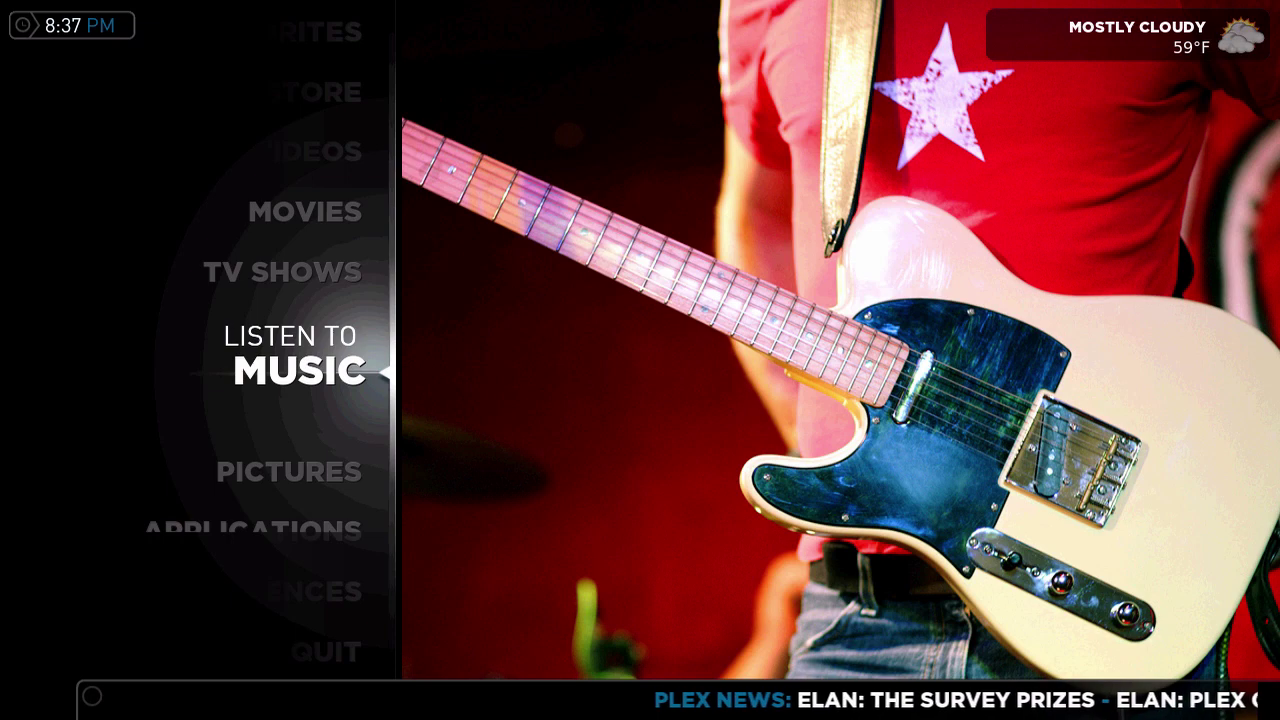
key(Down)
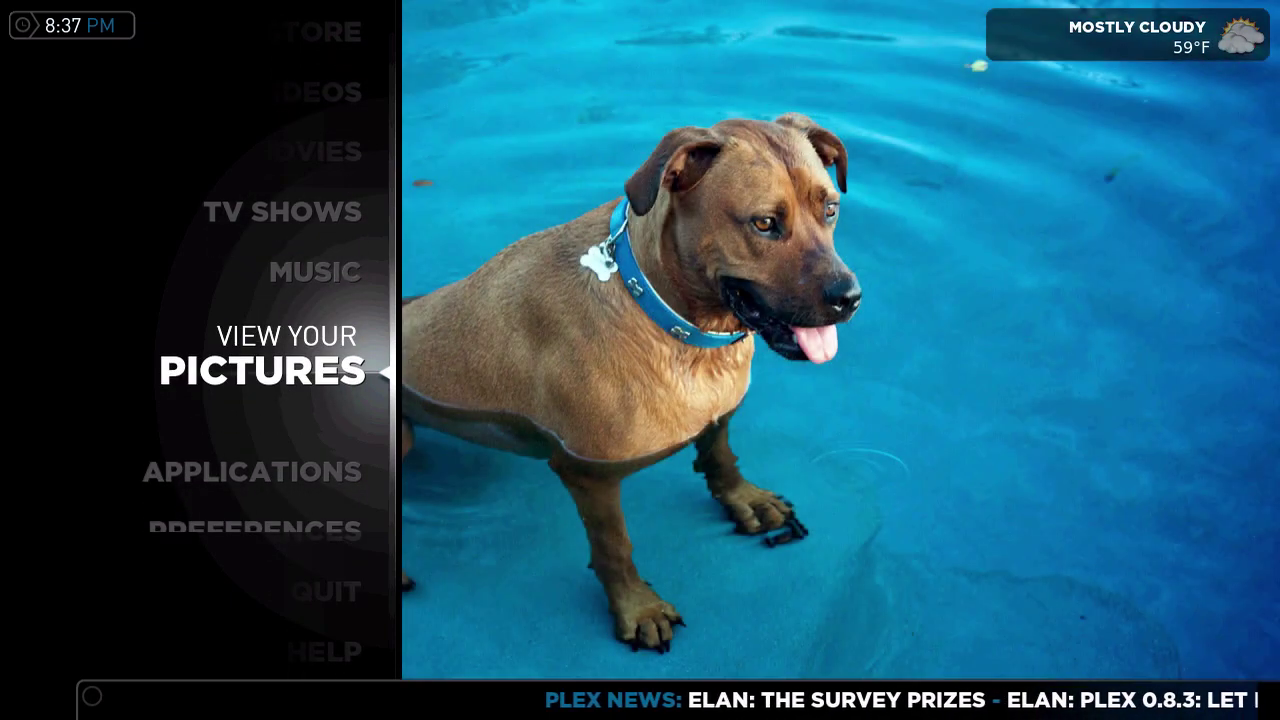
Step: Open the iPhoto China Trip event under Pictures and view The Slums photo full-screen
key(Return)
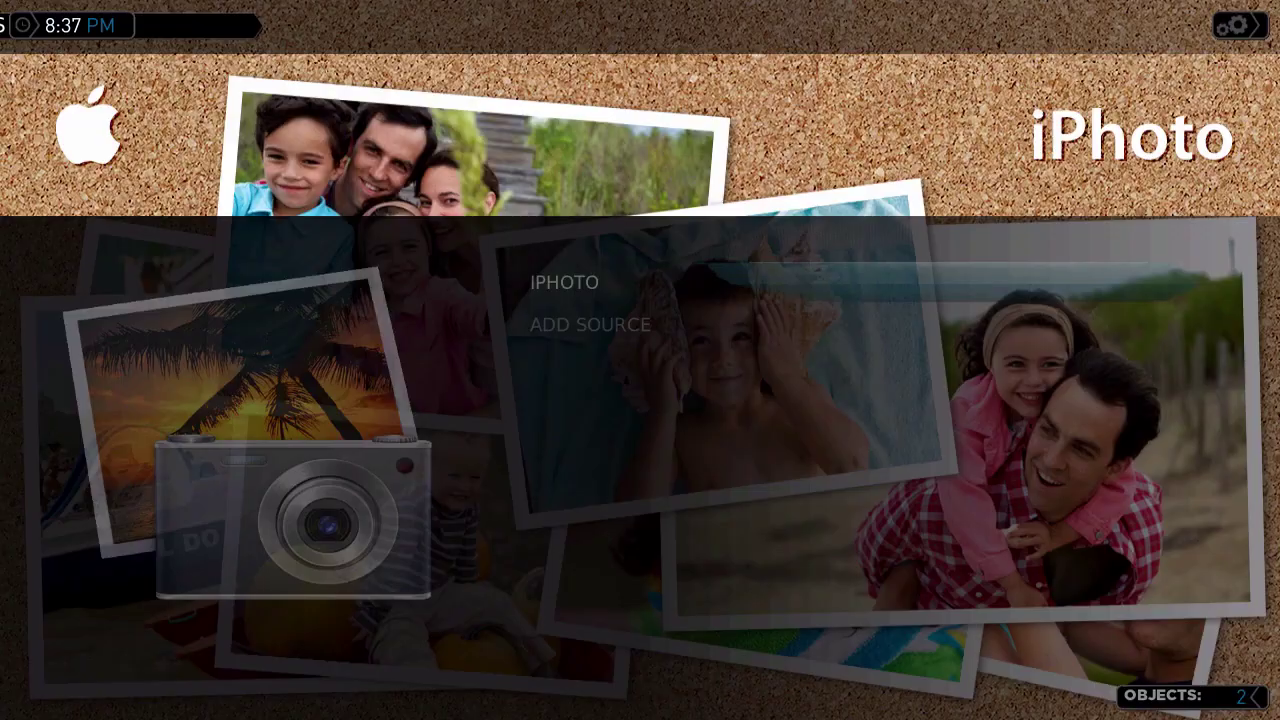
key(Return)
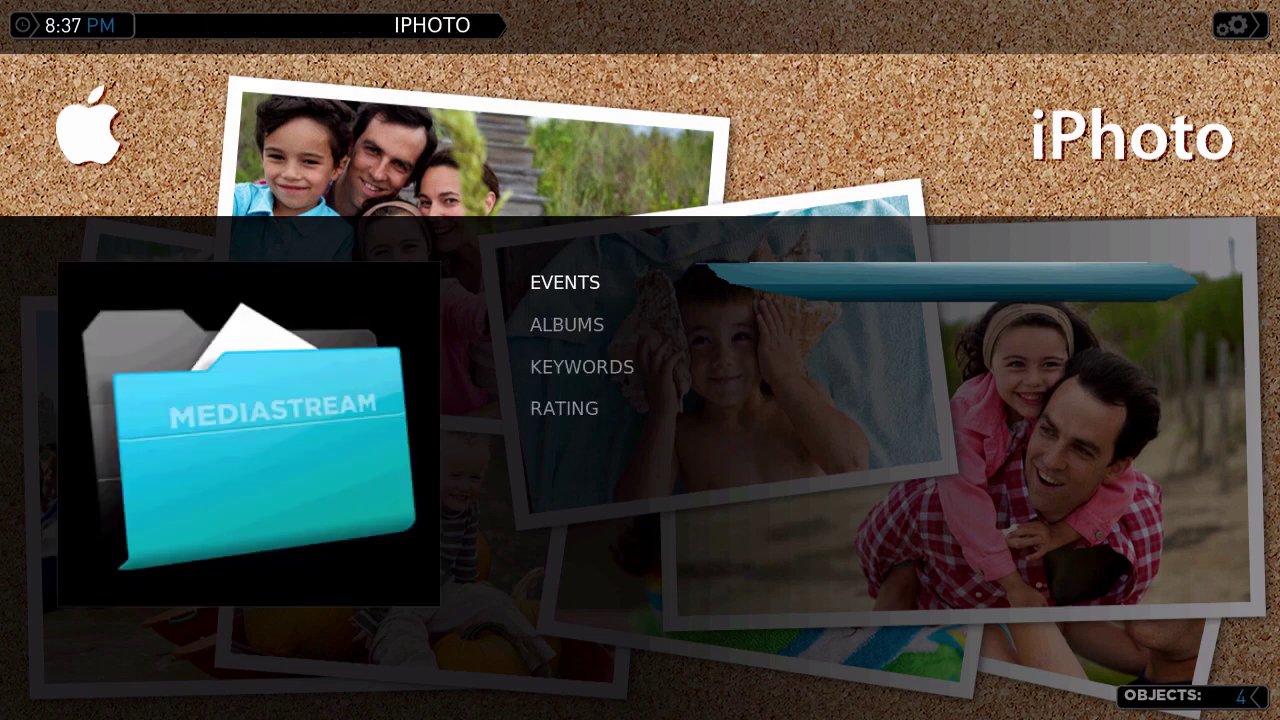
key(Return)
key(Down)
key(Down)
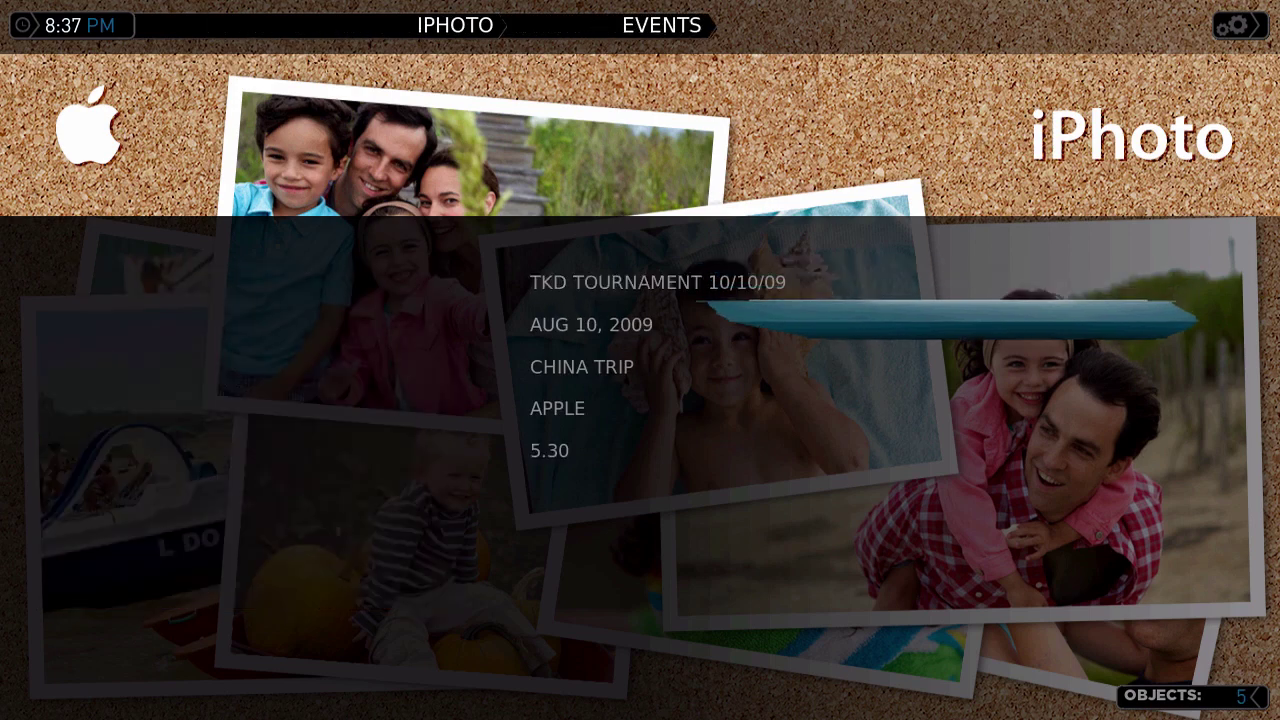
key(Return)
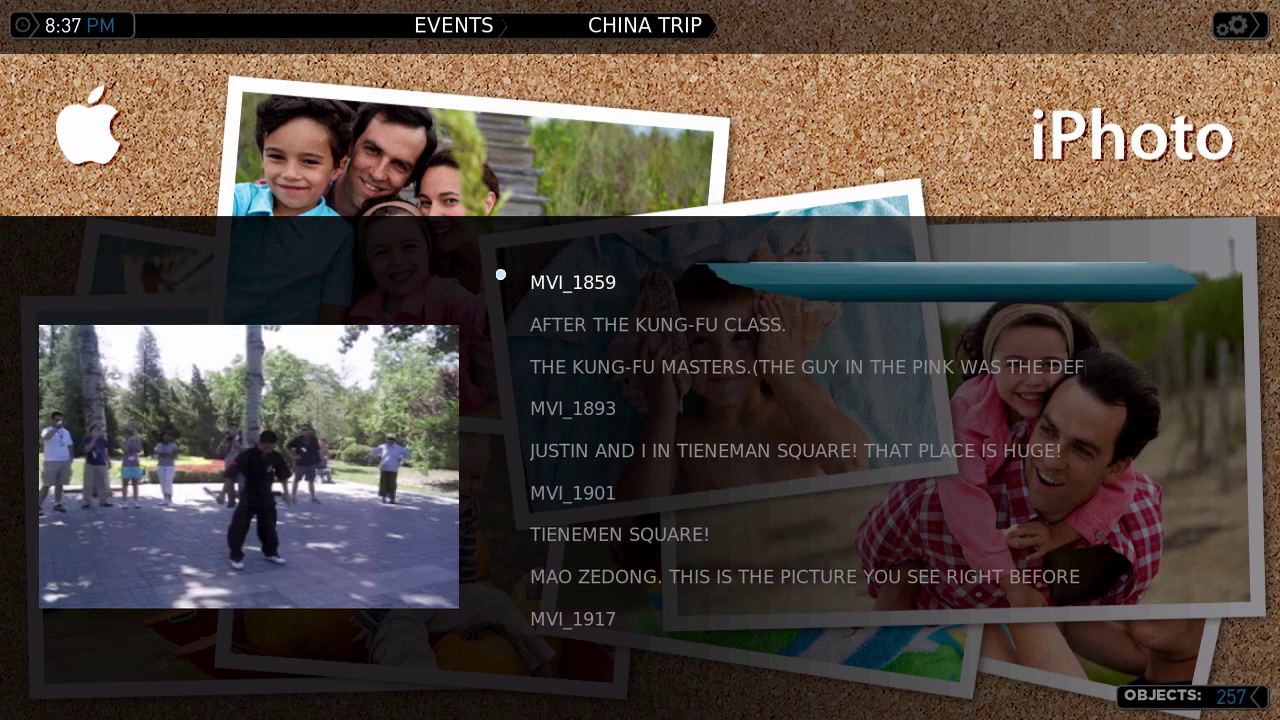
key(Down)
key(Down)
key(Down)
key(Down)
key(Down)
key(Down)
key(Down)
key(Down)
key(Down)
key(Down)
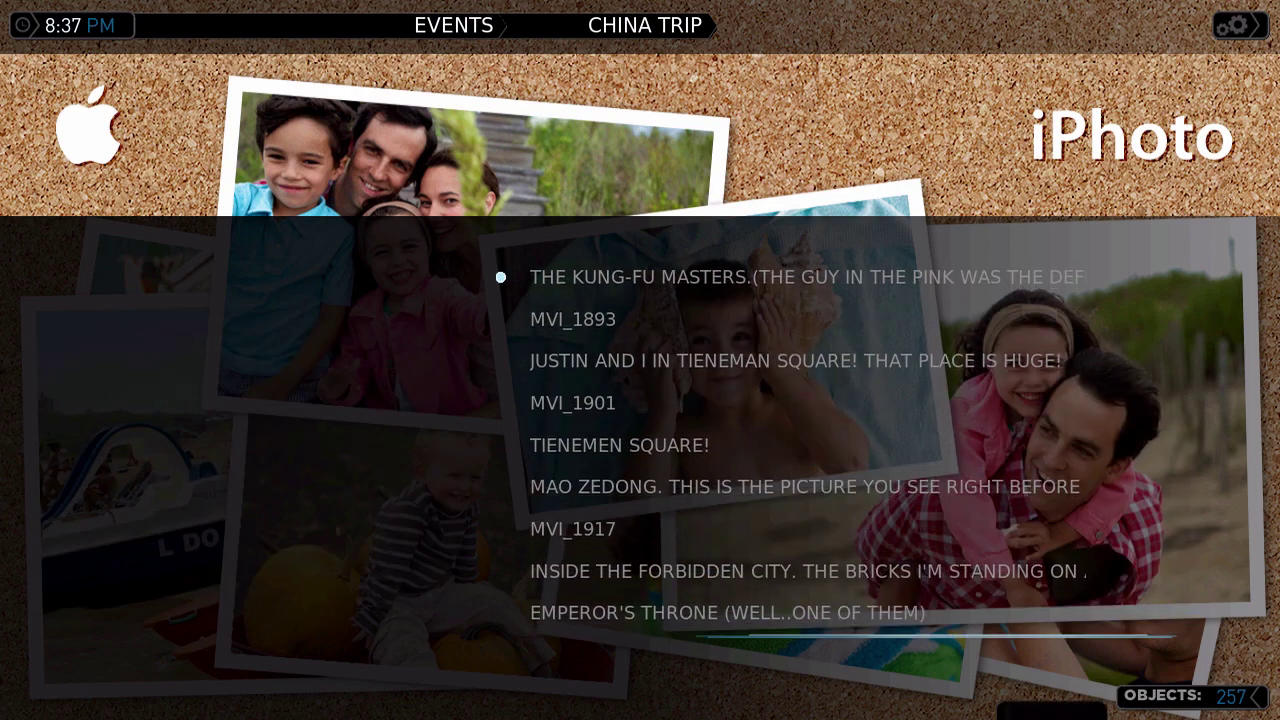
key(Down)
key(Down)
key(Down)
key(Down)
key(Down)
key(Down)
key(Down)
key(Down)
key(Up)
key(Up)
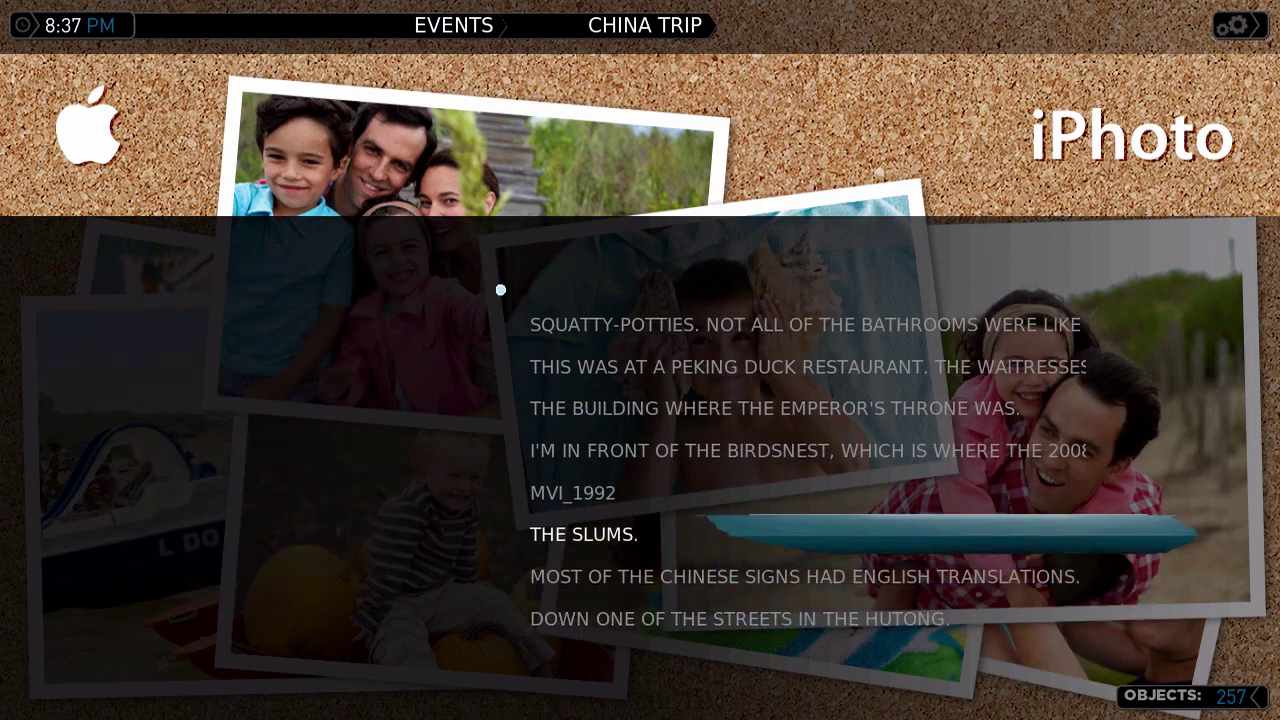
key(Return)
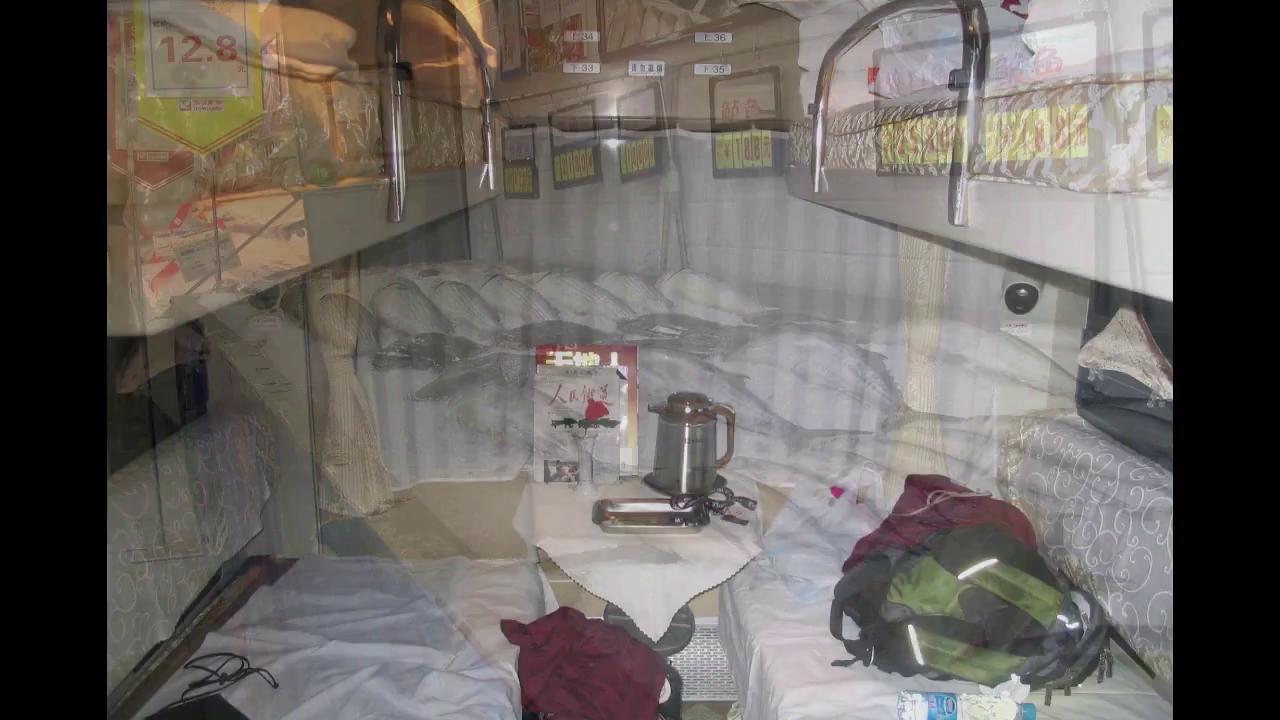
Step: Back out of the photo, events, iPhoto categories and picture sources to the main menu
key(Escape)
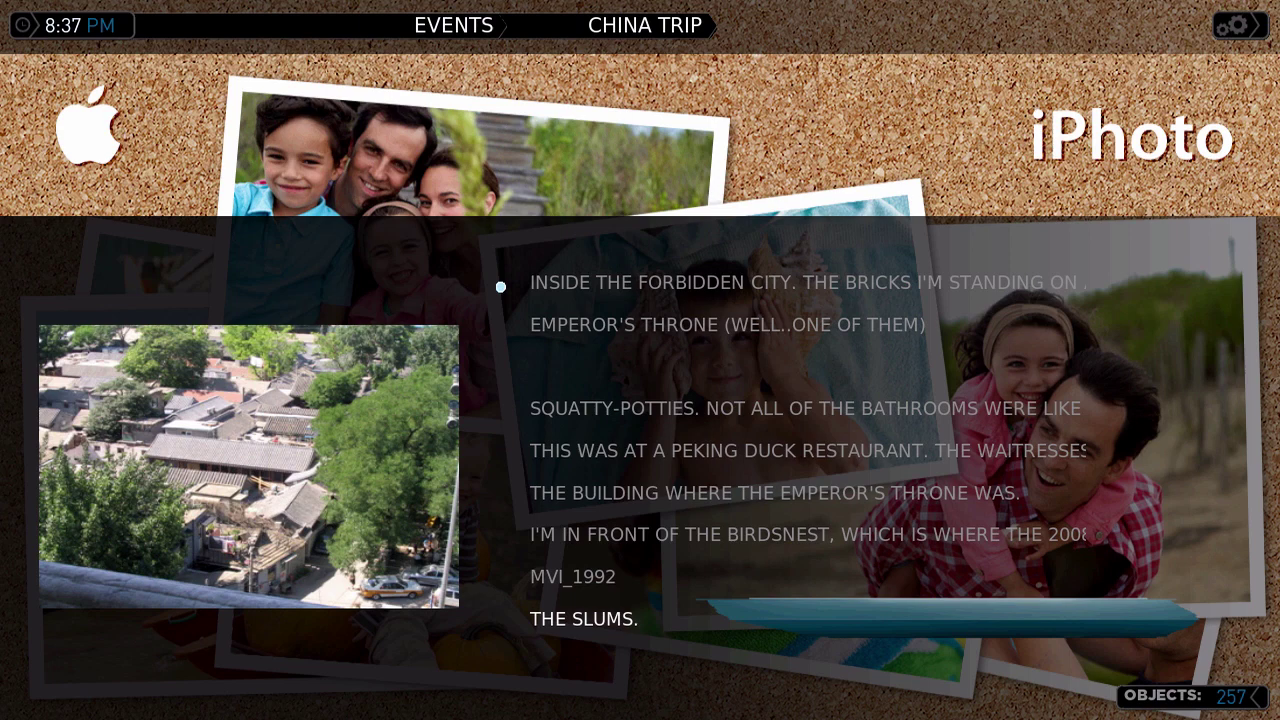
key(Escape)
key(Escape)
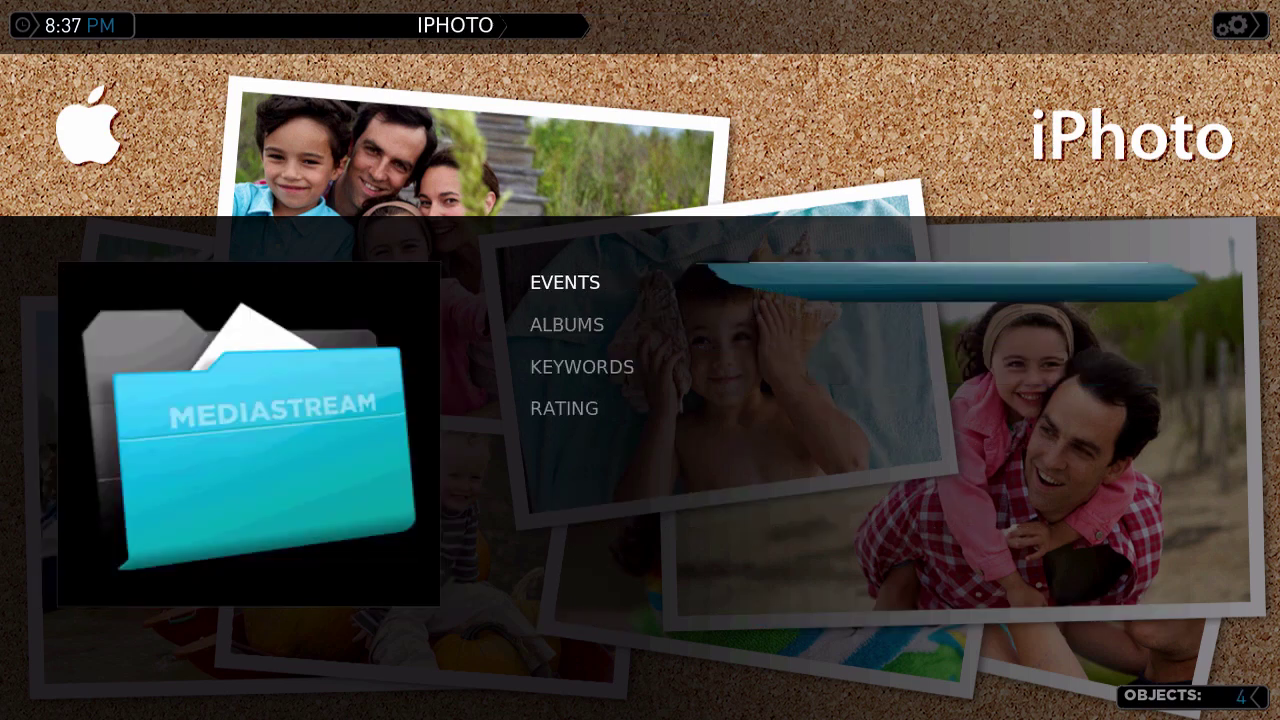
key(Escape)
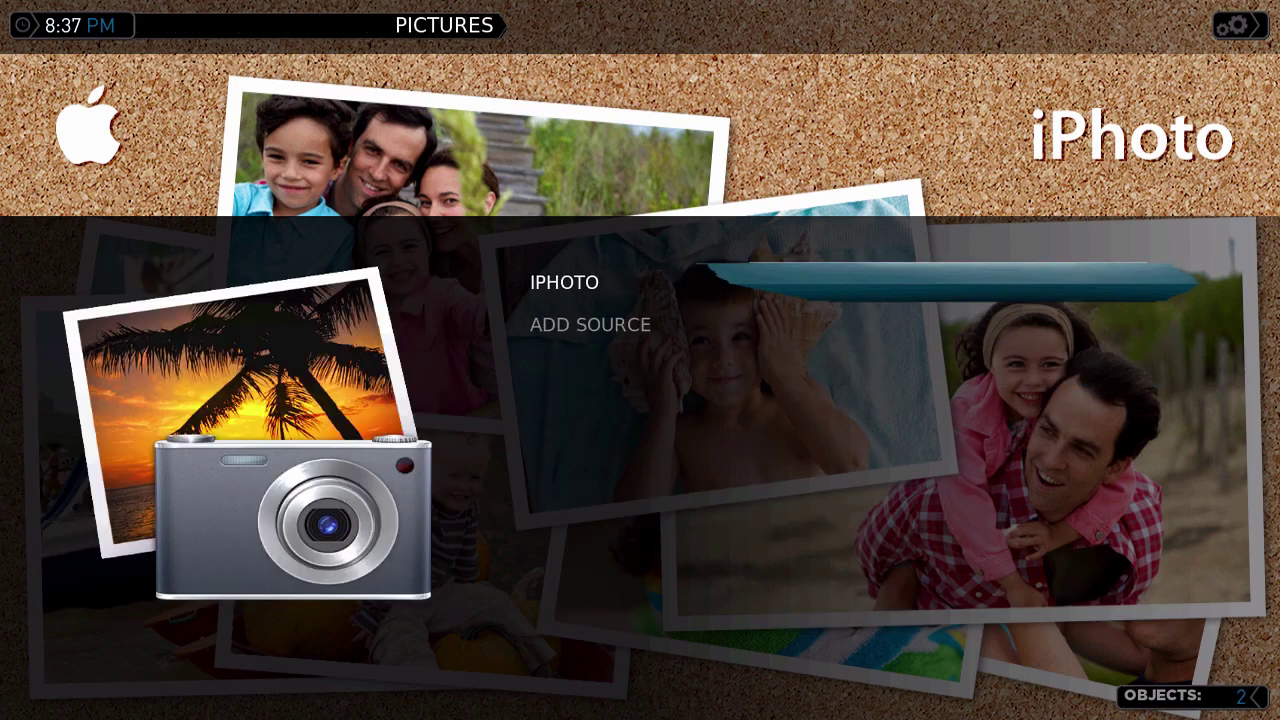
key(Escape)
key(Down)
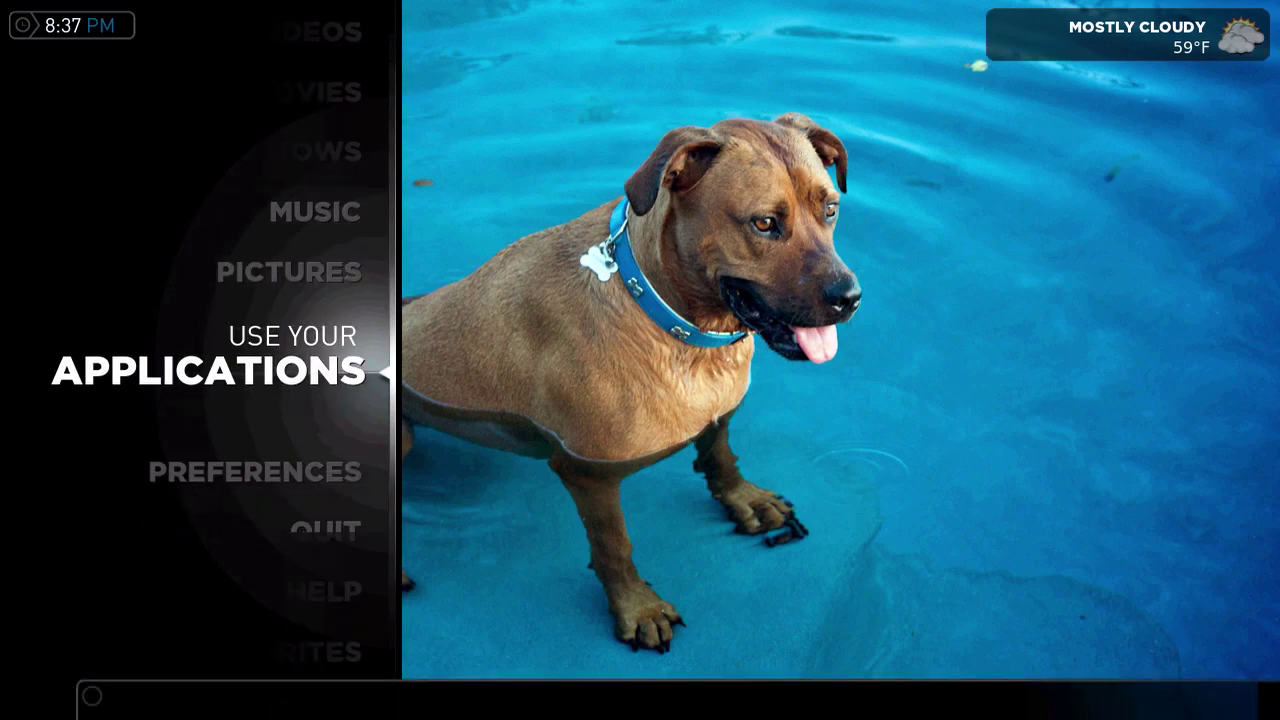
Step: Browse the main menu past Preferences, Help and App Store down to Music
key(Down)
key(Down)
key(Down)
key(Up)
key(Up)
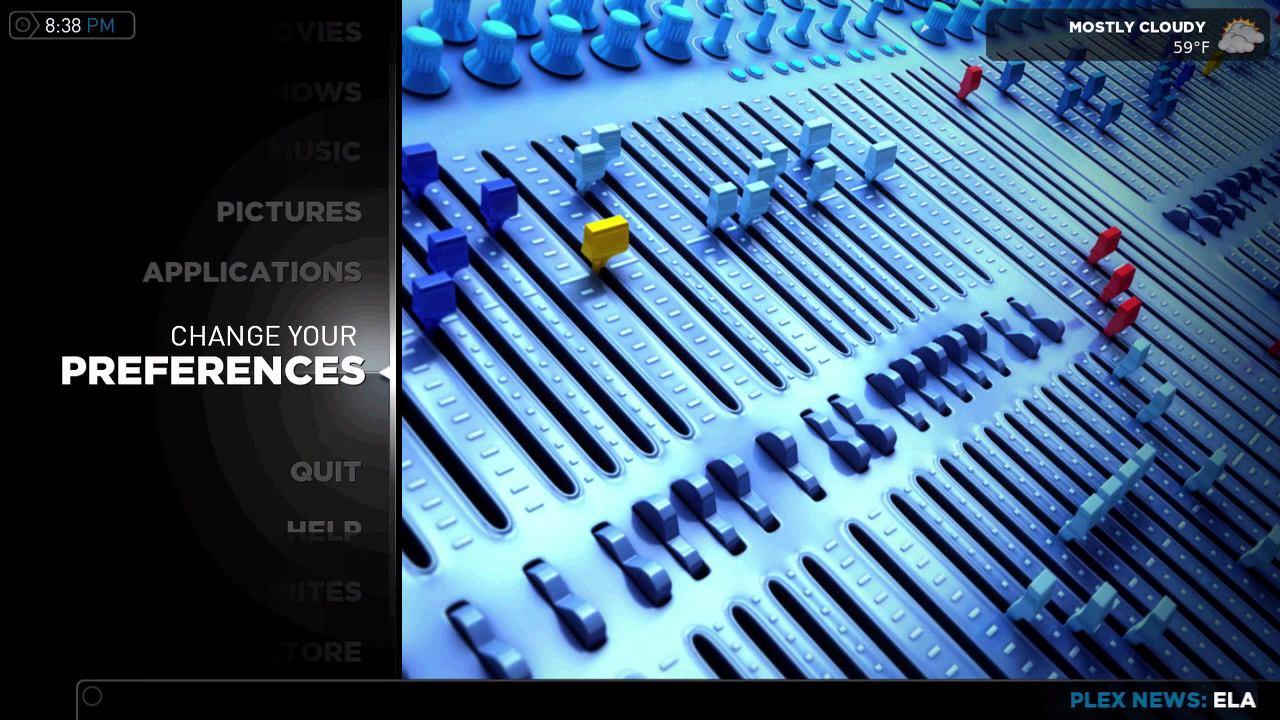
key(Down)
key(Down)
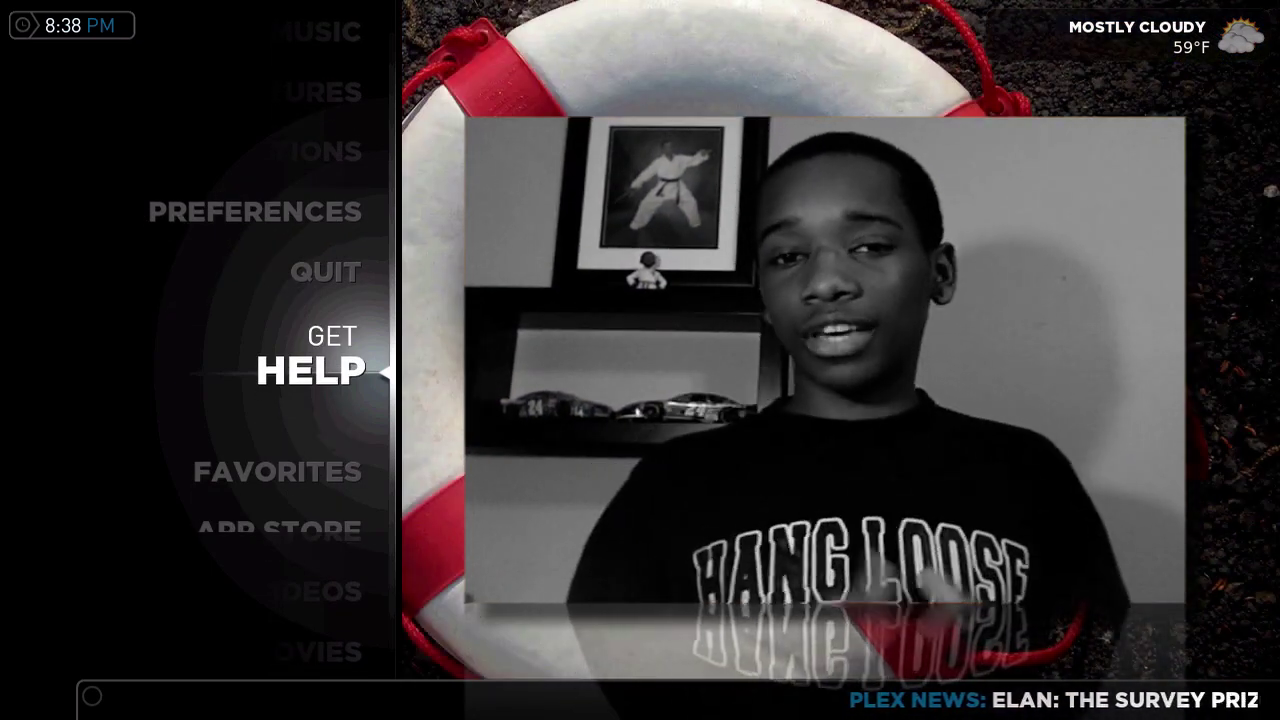
key(Down)
key(Down)
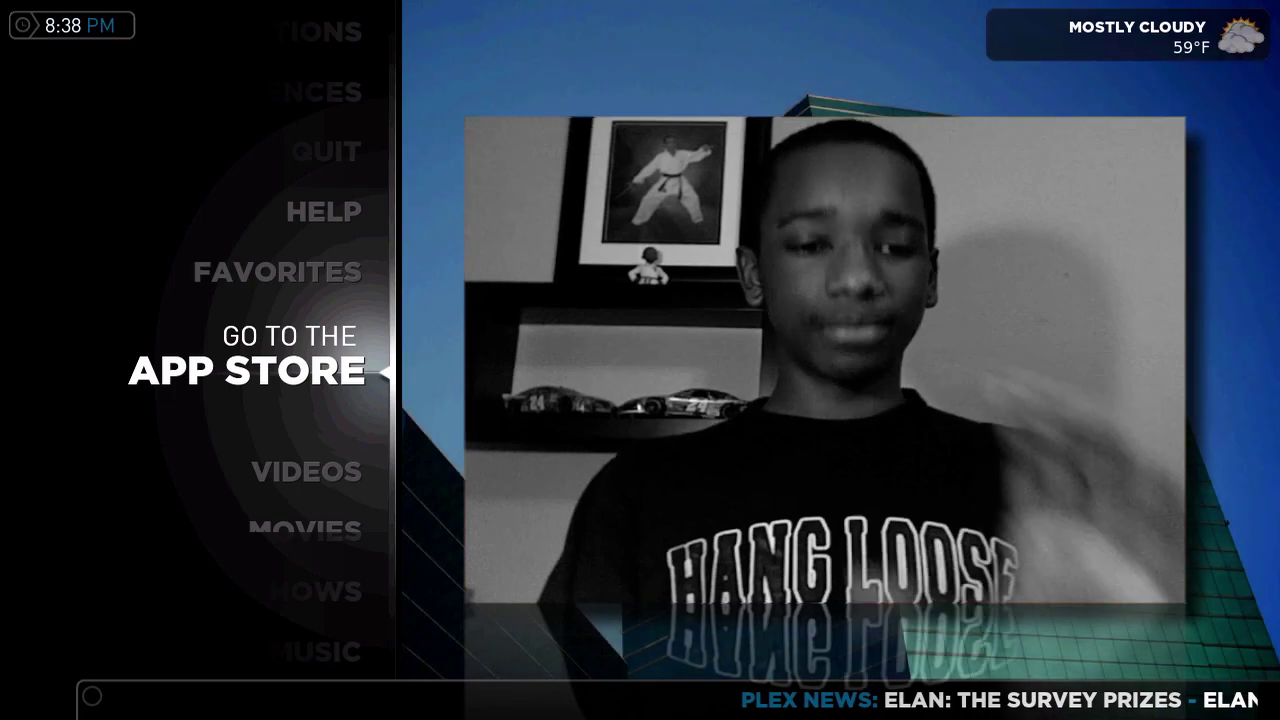
key(Down)
key(Down)
key(Down)
key(Down)
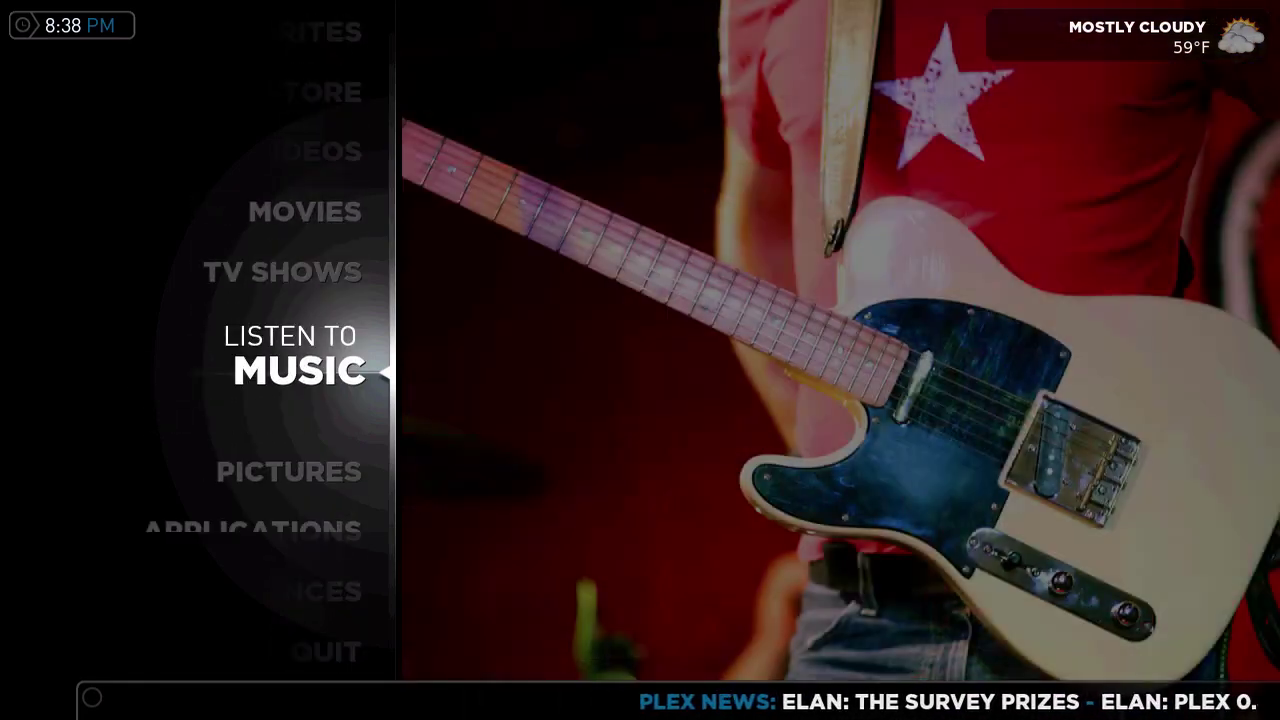
Step: Open the iTunes music library, browse its categories to Compilations, then back out
key(Return)
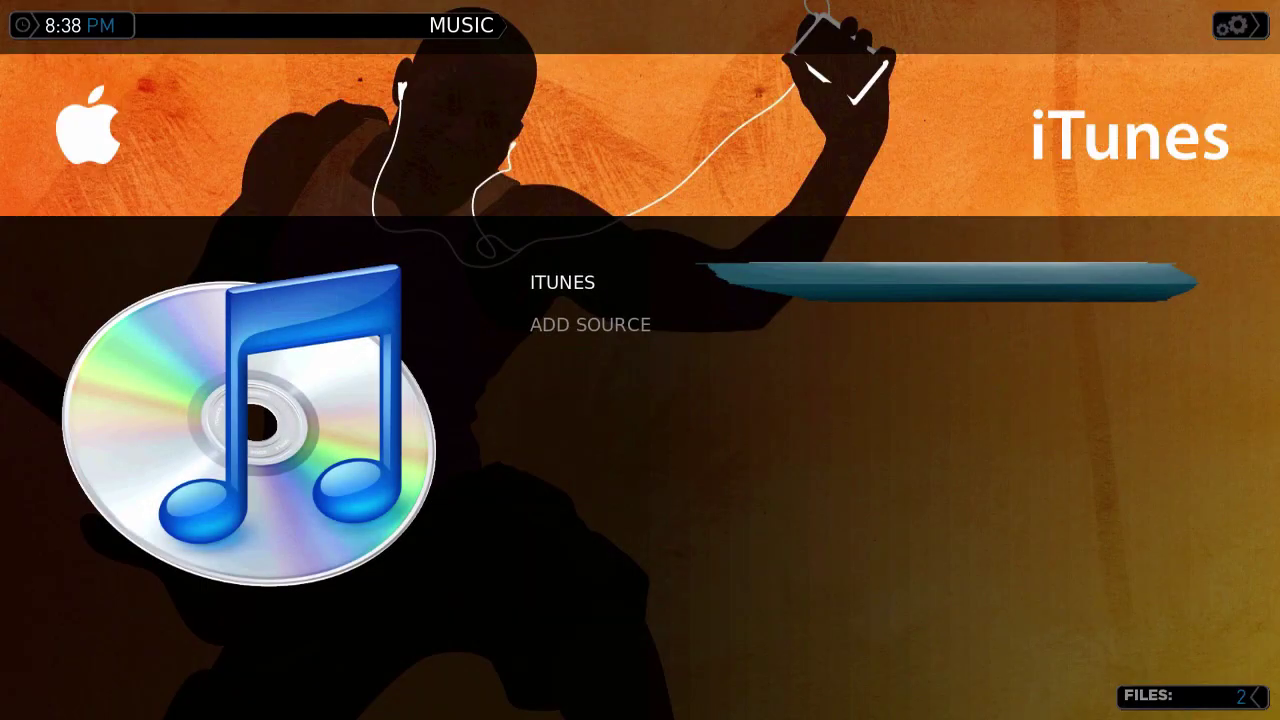
key(Return)
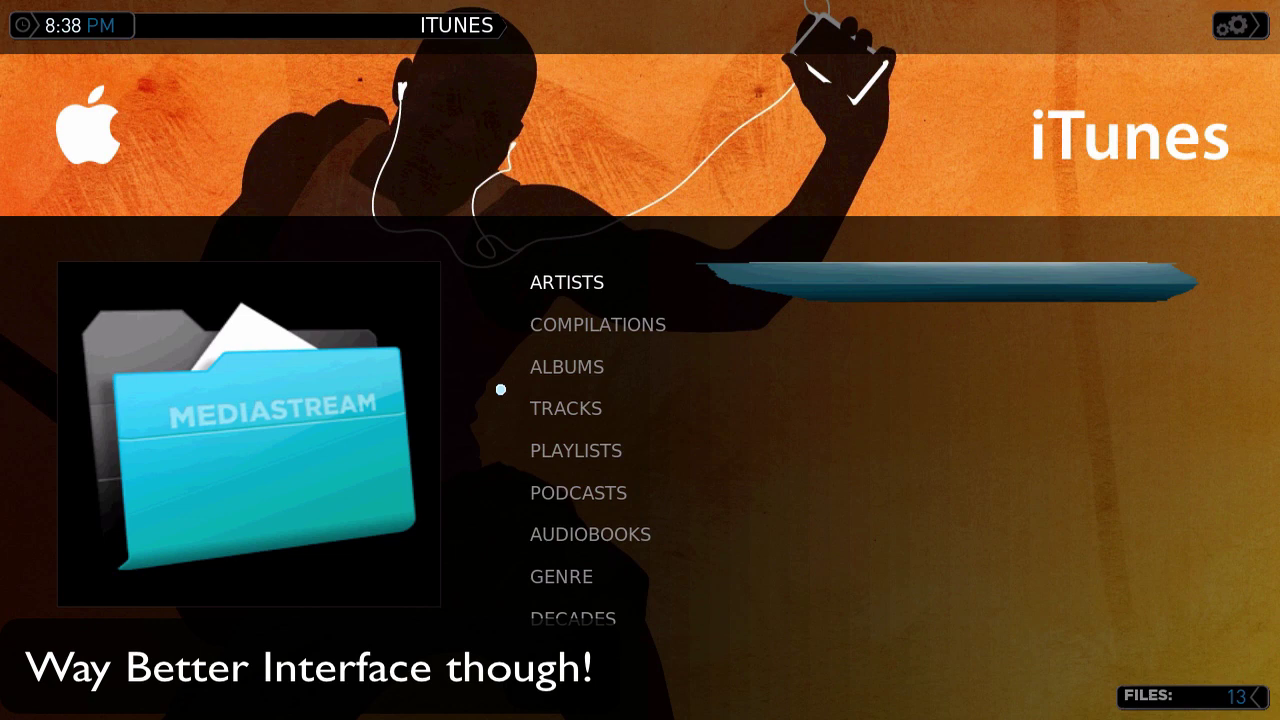
key(Down)
key(Down)
key(Down)
key(Down)
key(Down)
key(Down)
key(Down)
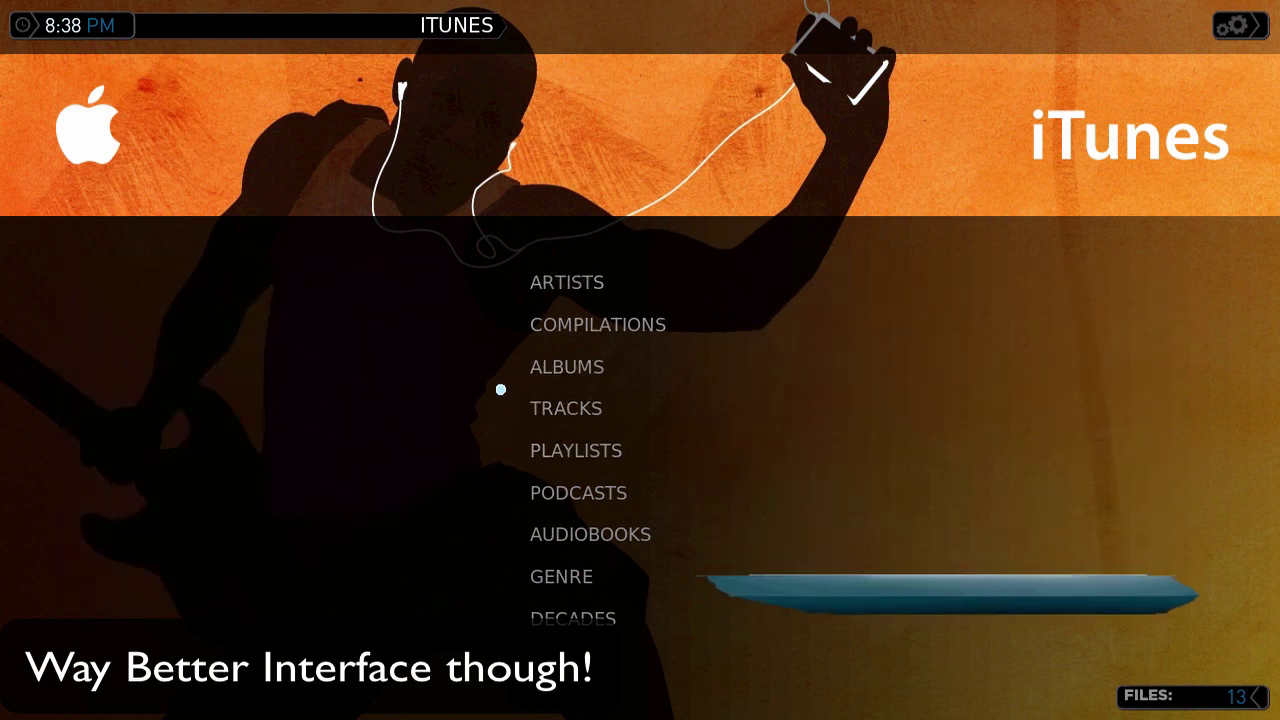
key(Down)
key(Down)
key(Down)
key(Down)
key(Down)
key(Down)
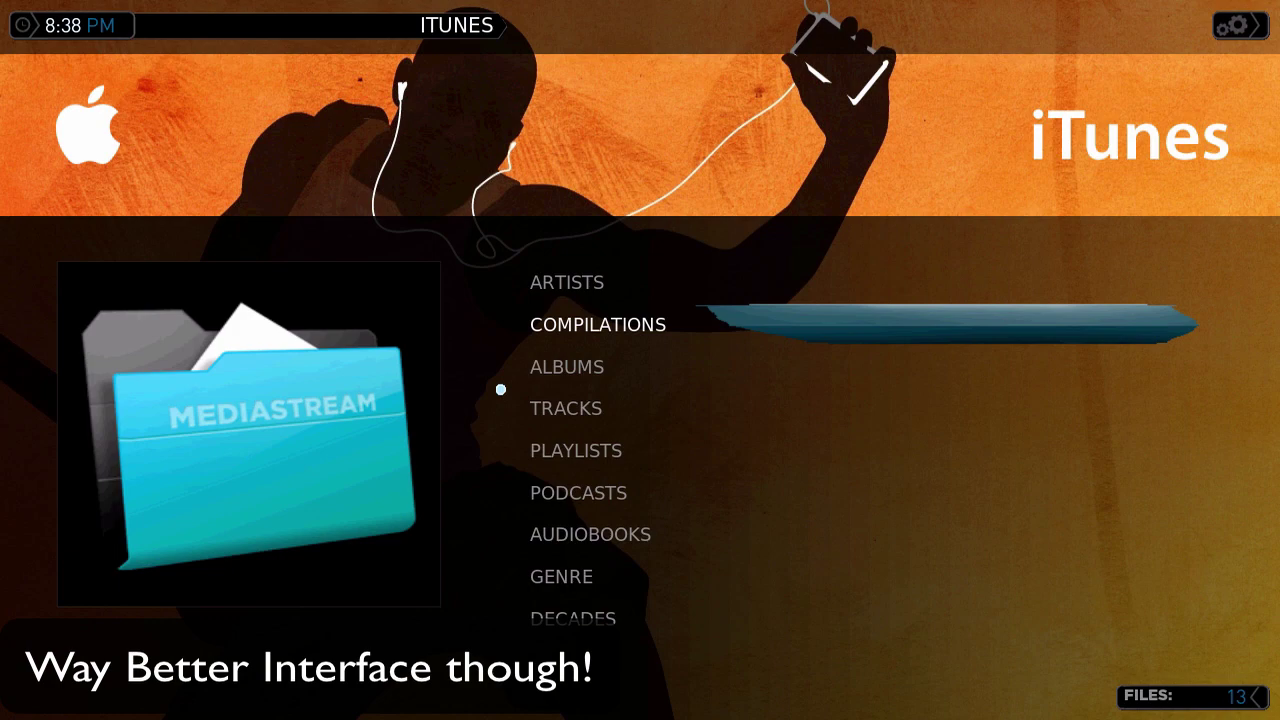
key(Escape)
key(Escape)
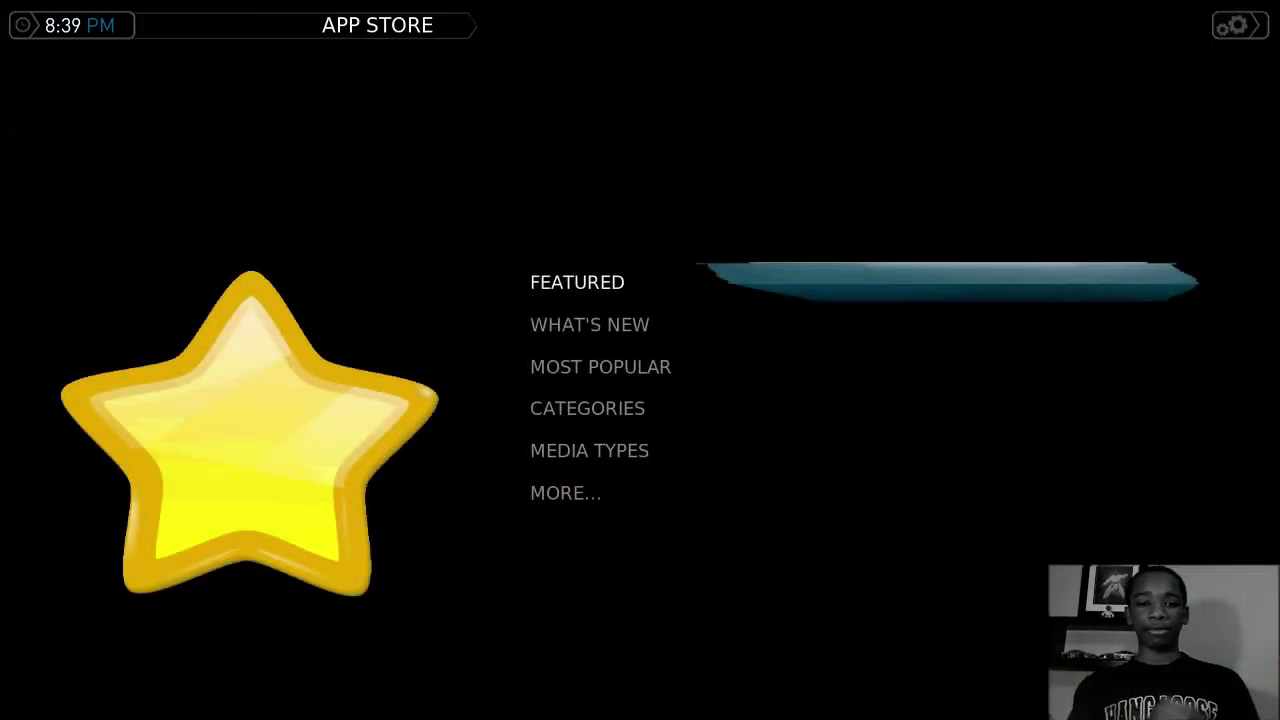
Step: Browse the App Store's featured apps: BBC iPlayer, Boing Boing Video, Funny or Die, Cheezburger, Live Music Archive, NPR
key(Down)
key(Down)
key(Down)
key(Down)
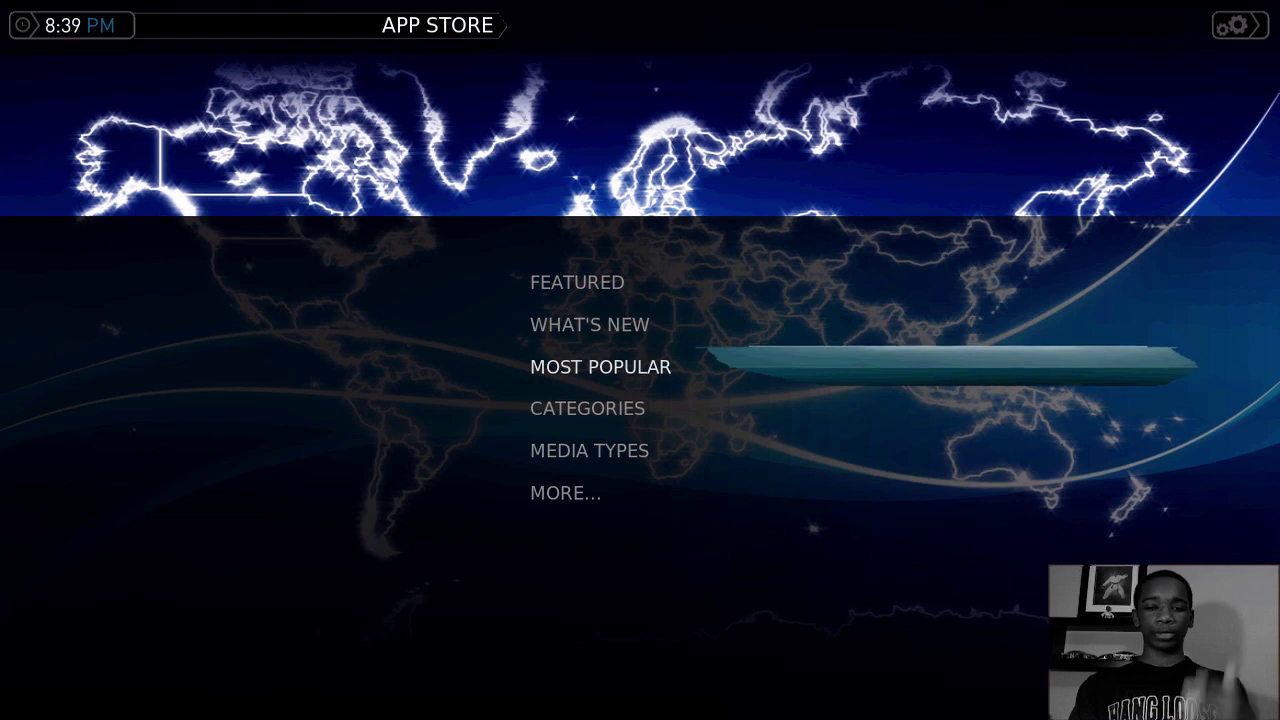
key(Up)
key(Up)
key(Up)
key(Up)
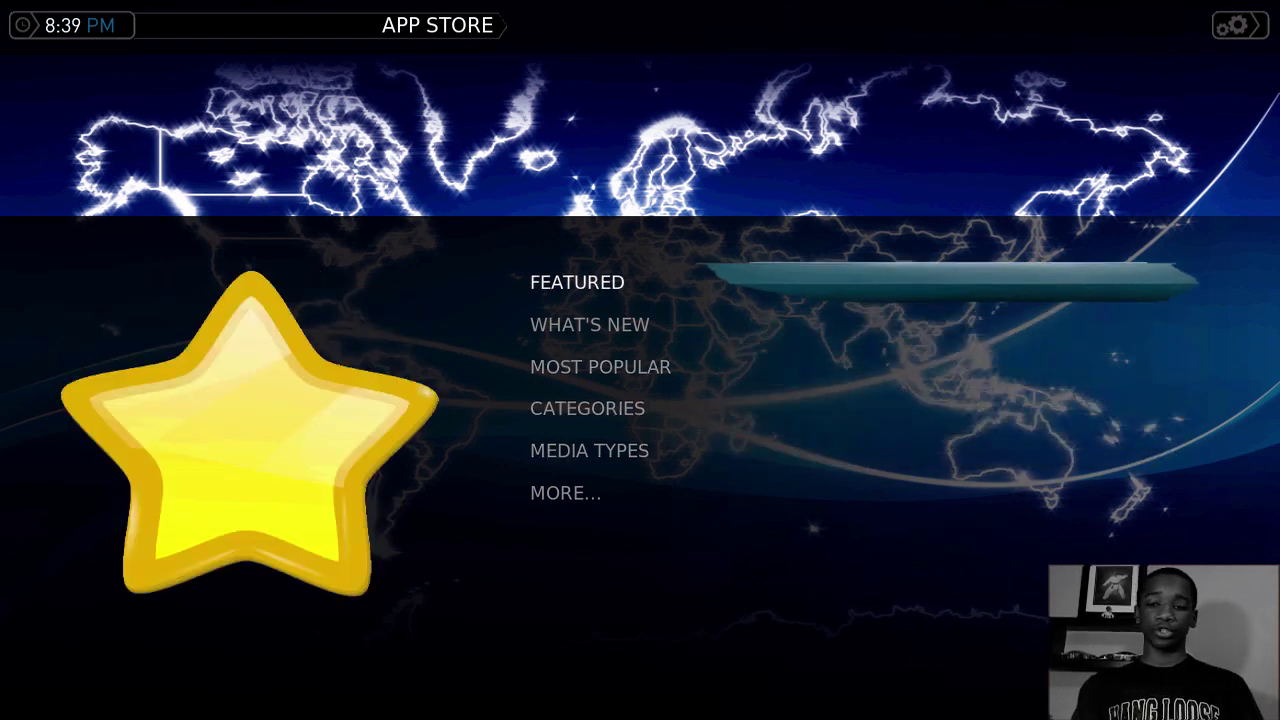
key(Return)
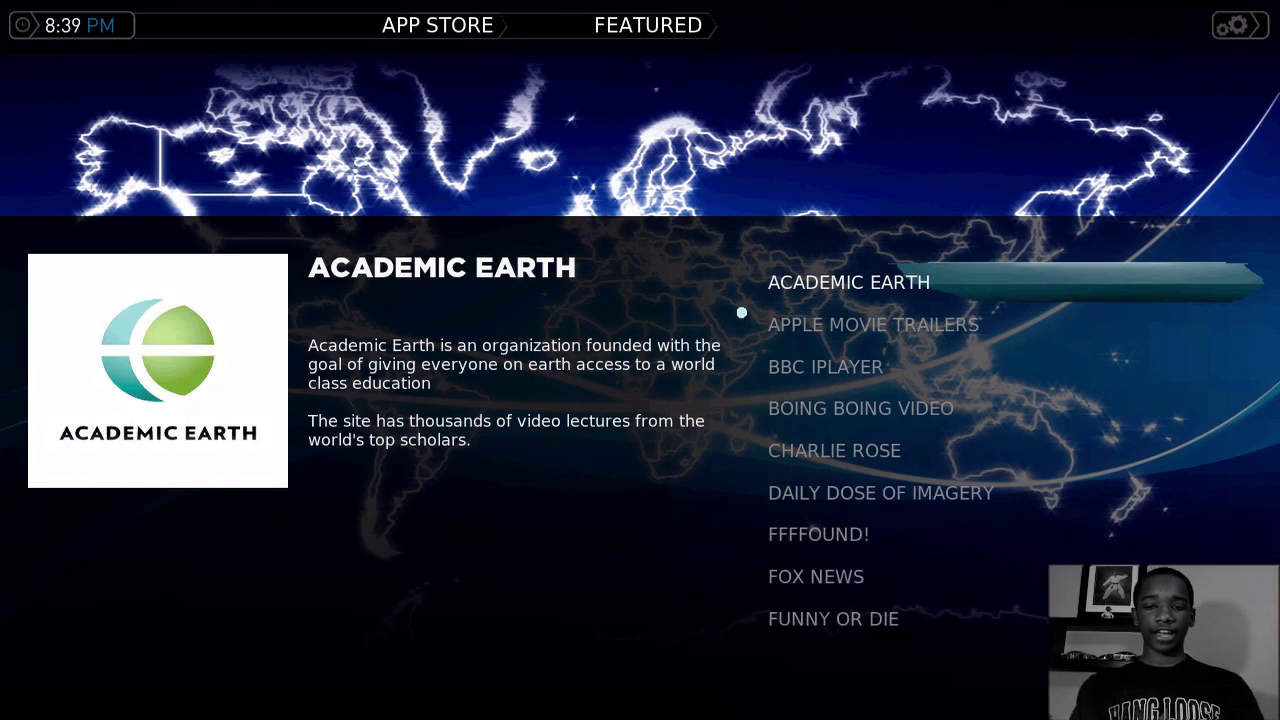
key(Down)
key(Down)
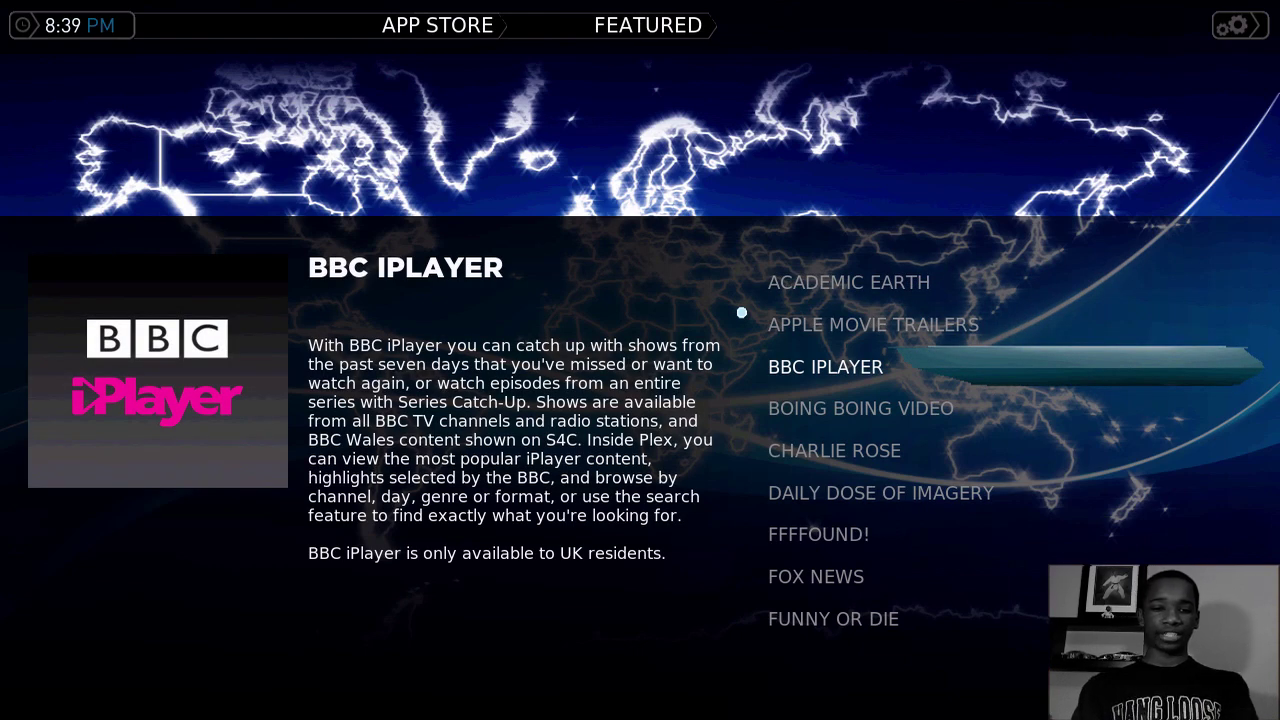
key(Down)
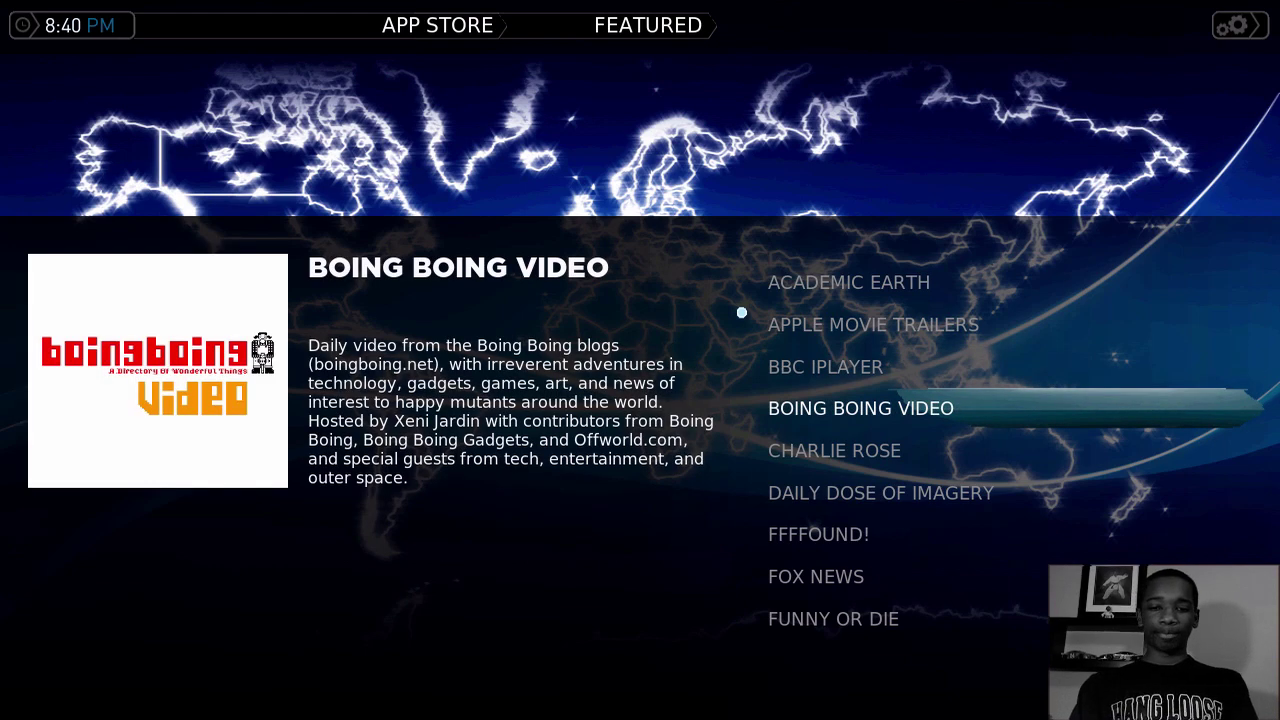
key(Down)
key(Down)
key(Down)
key(Down)
key(Down)
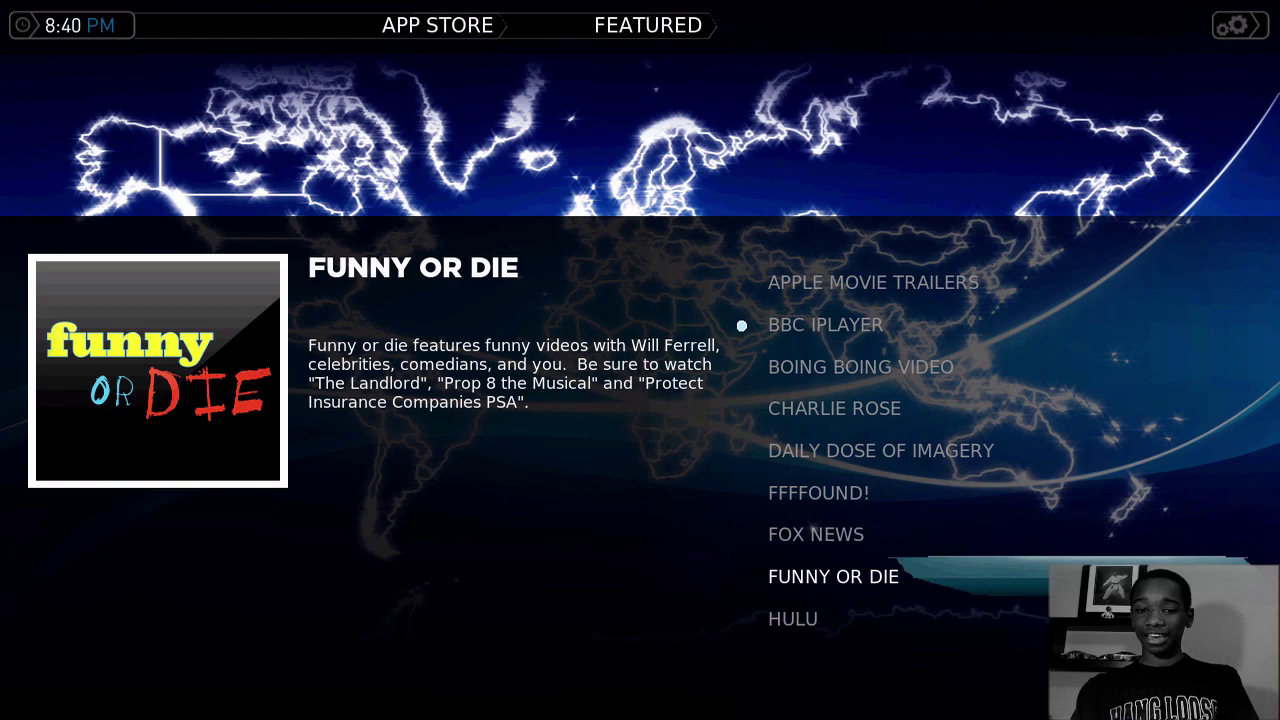
key(Down)
key(Down)
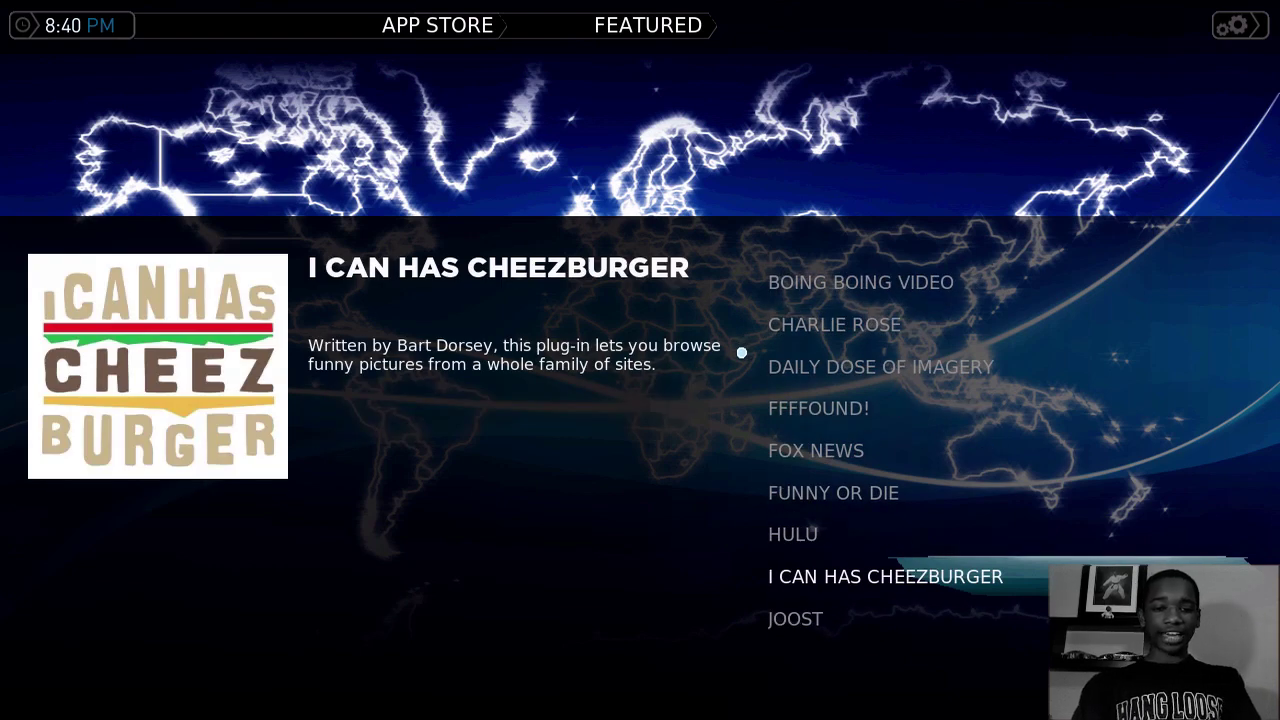
key(Down)
key(Down)
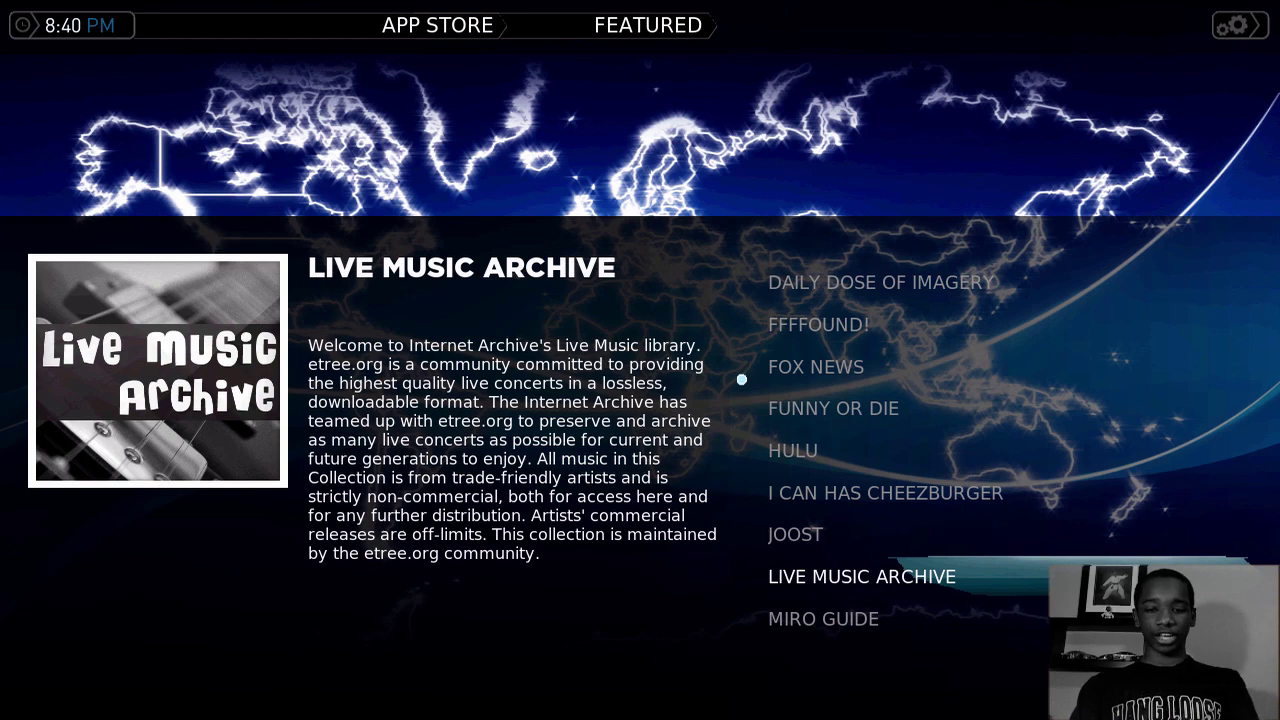
key(Down)
key(Down)
key(Down)
key(Down)
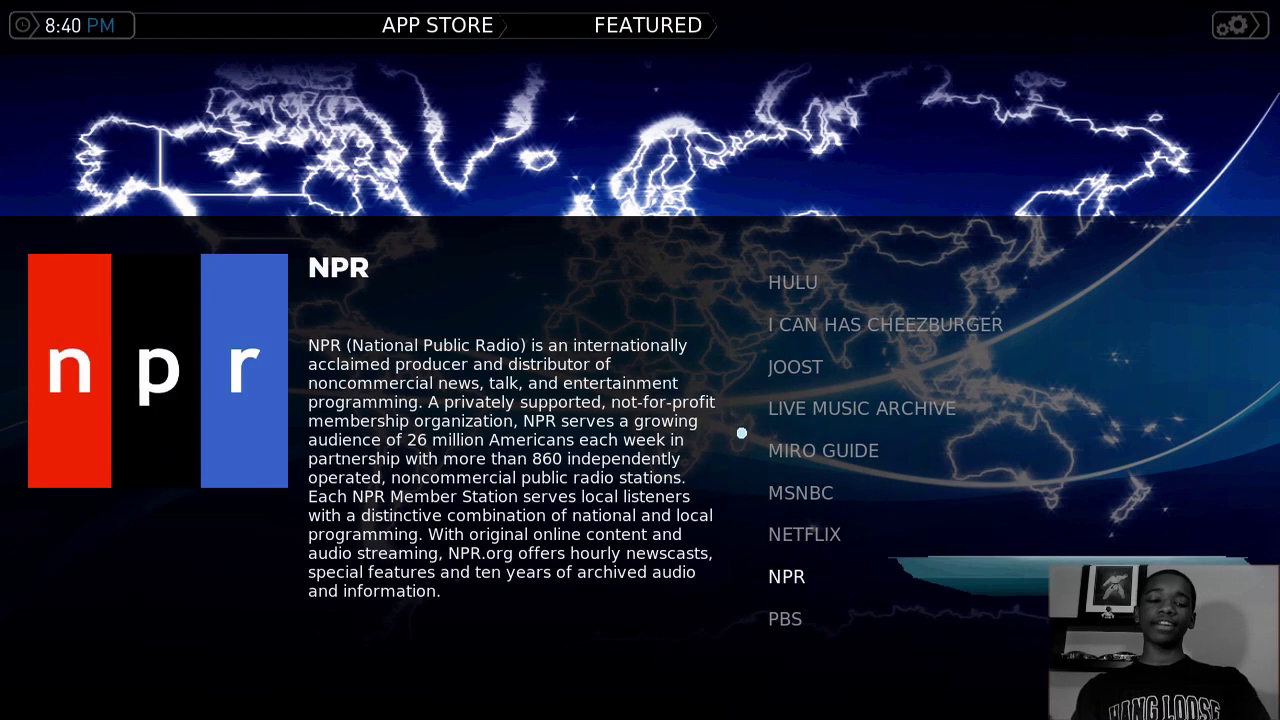
Step: Leave the App Store and open the YouTube source under Videos
key(BackSpace)
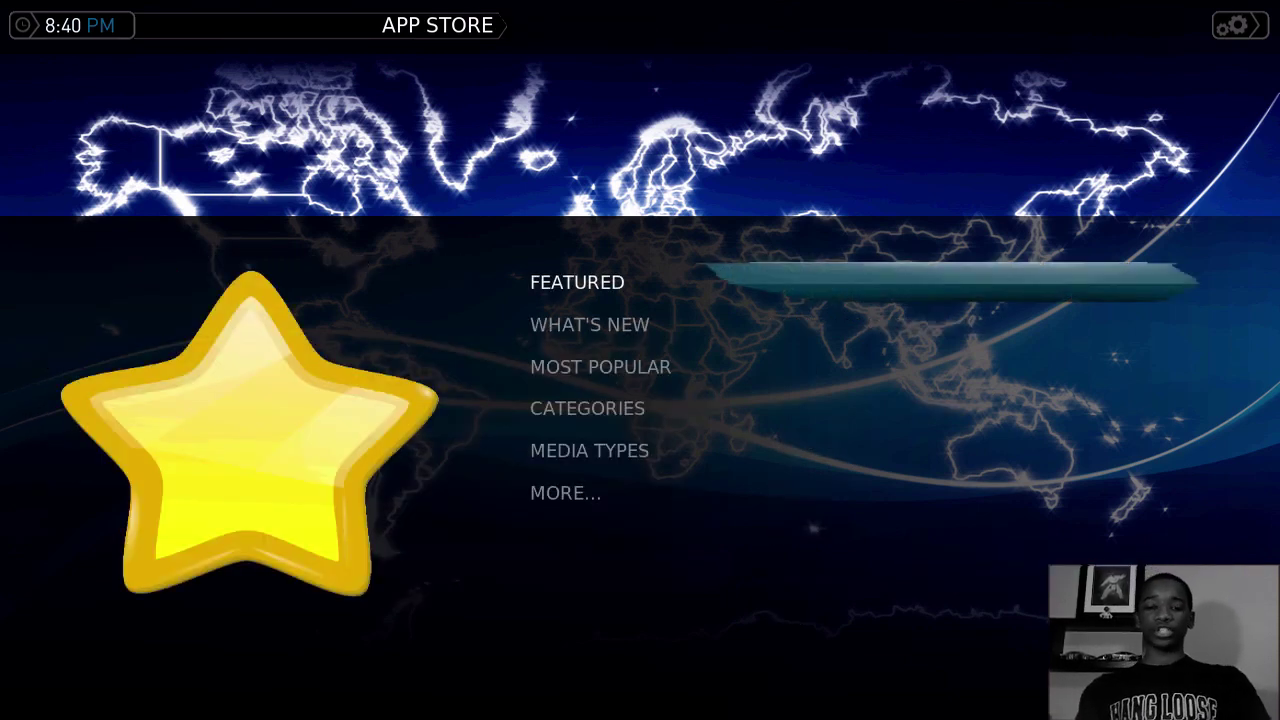
key(BackSpace)
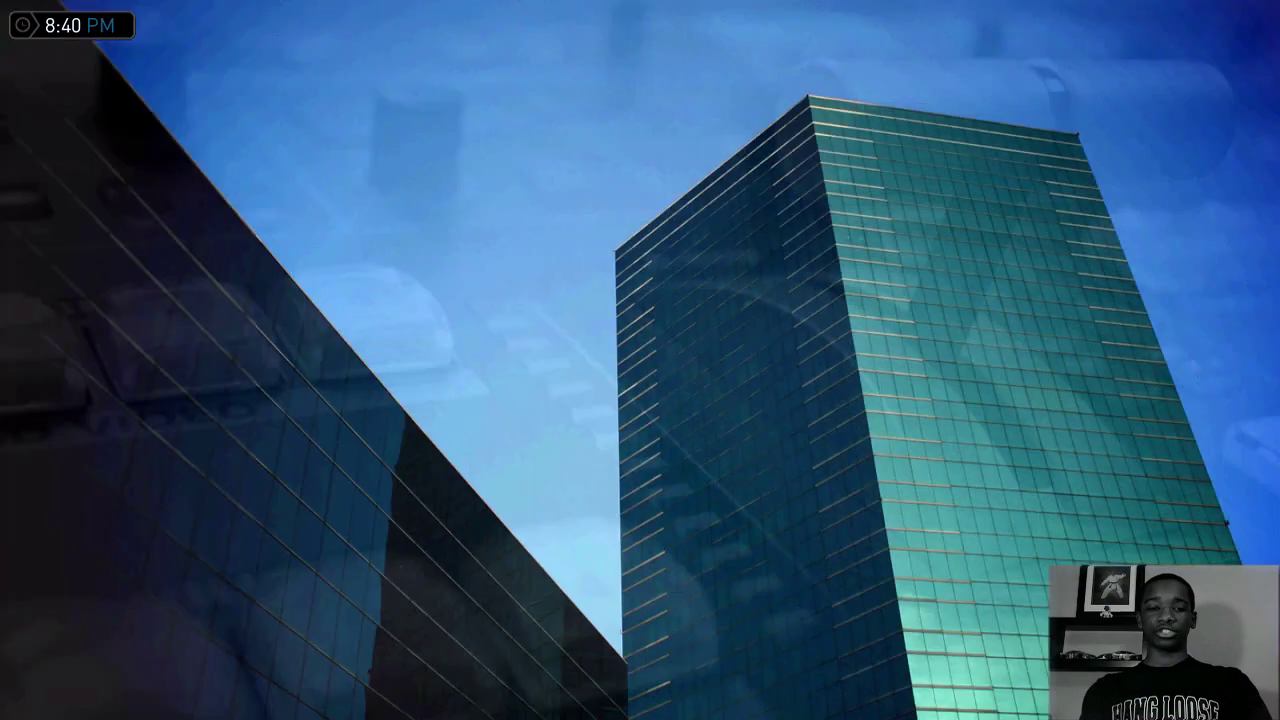
key(Up)
key(Up)
key(Up)
key(Up)
key(Up)
key(Up)
key(Up)
key(Up)
key(Up)
key(Up)
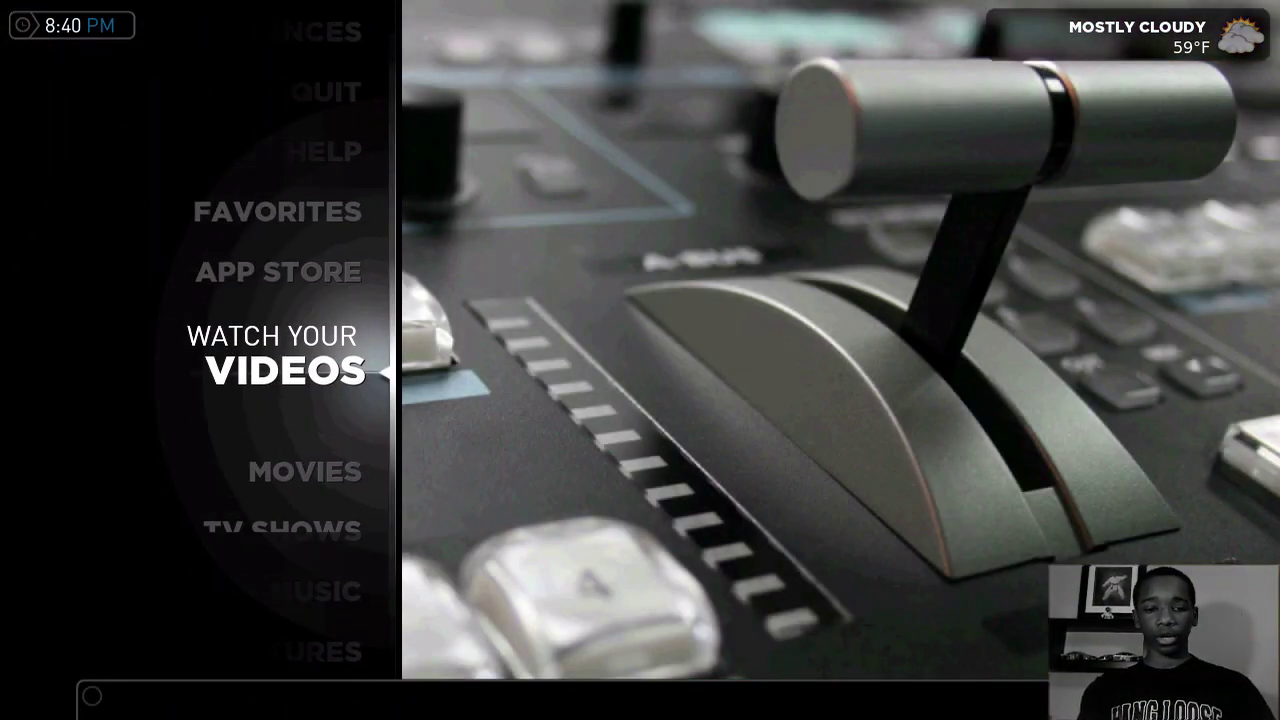
key(Return)
key(Down)
key(Down)
key(Return)
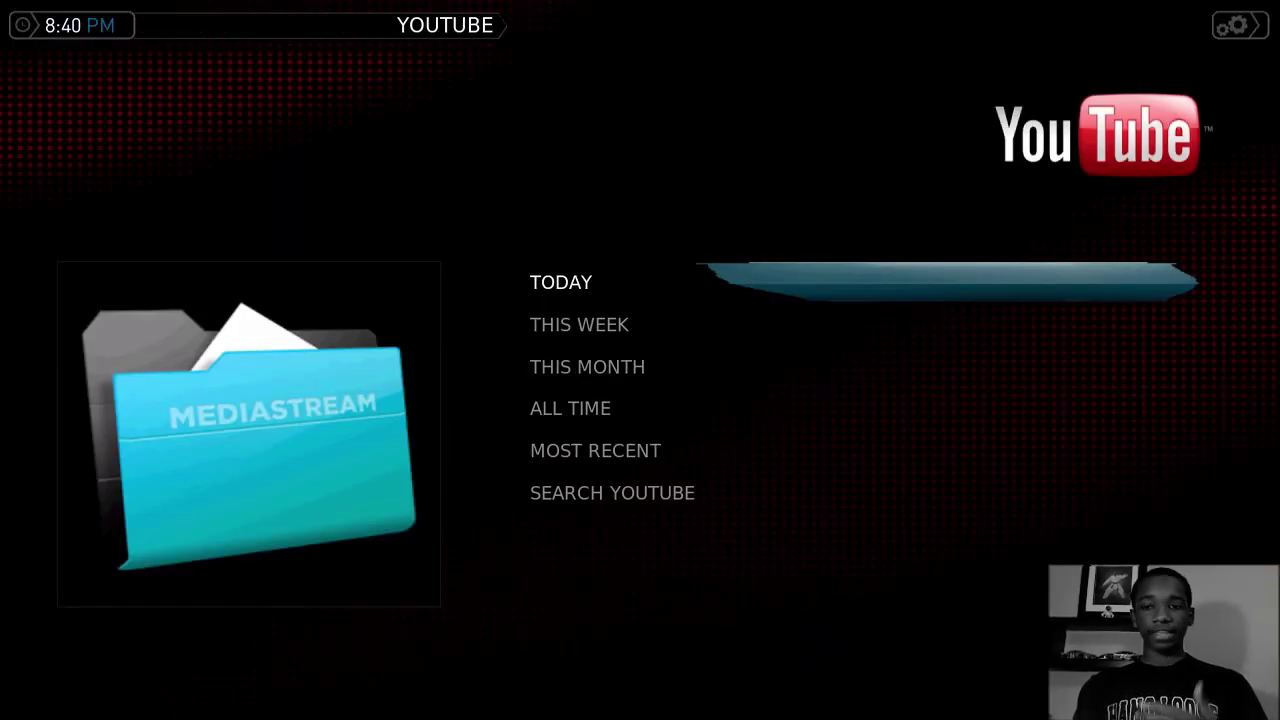